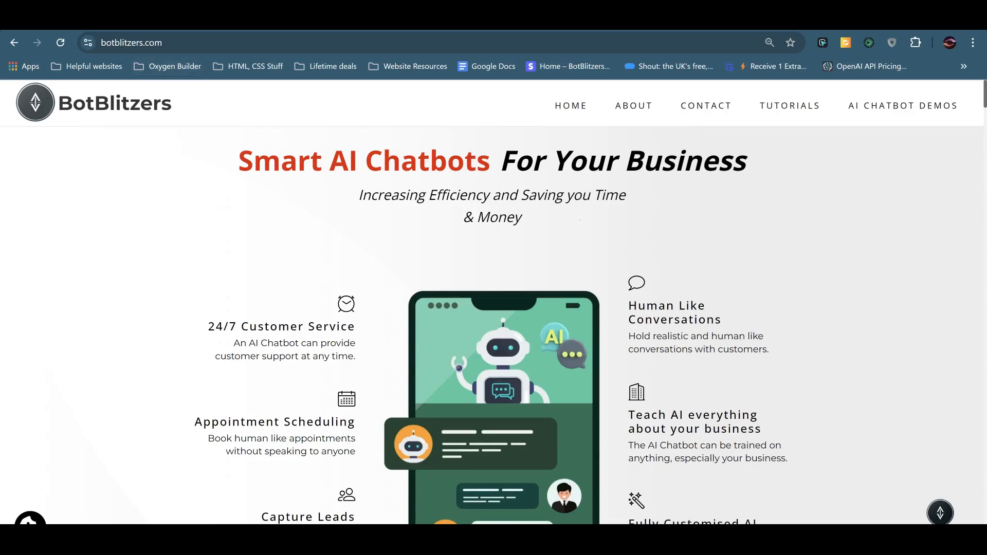
Step: Dismiss the sign-up popup on the BotBlitzers home page and start the free trial offered below the pricing packages
scroll(768, 277, "down", 20)
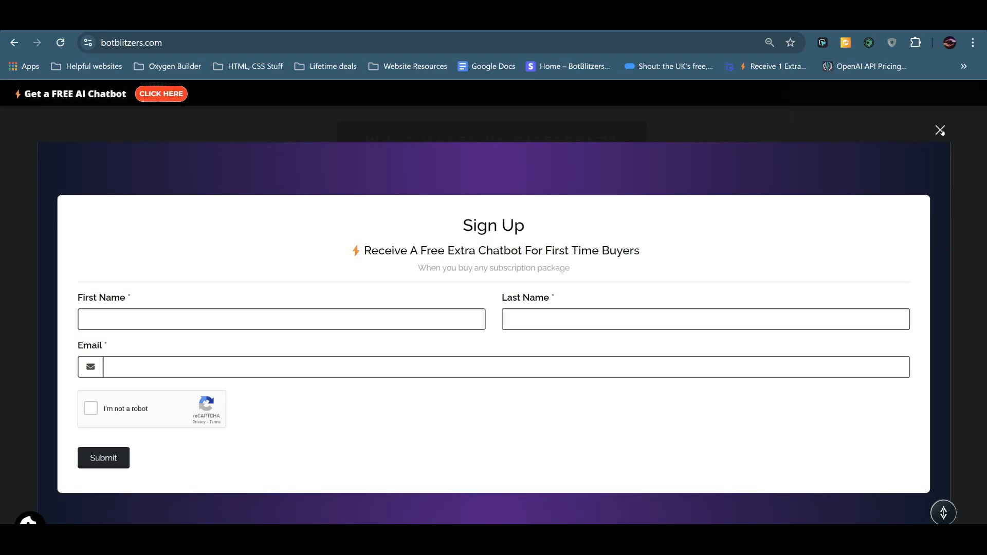
left_click(940, 131)
scroll(494, 309, "down", 20)
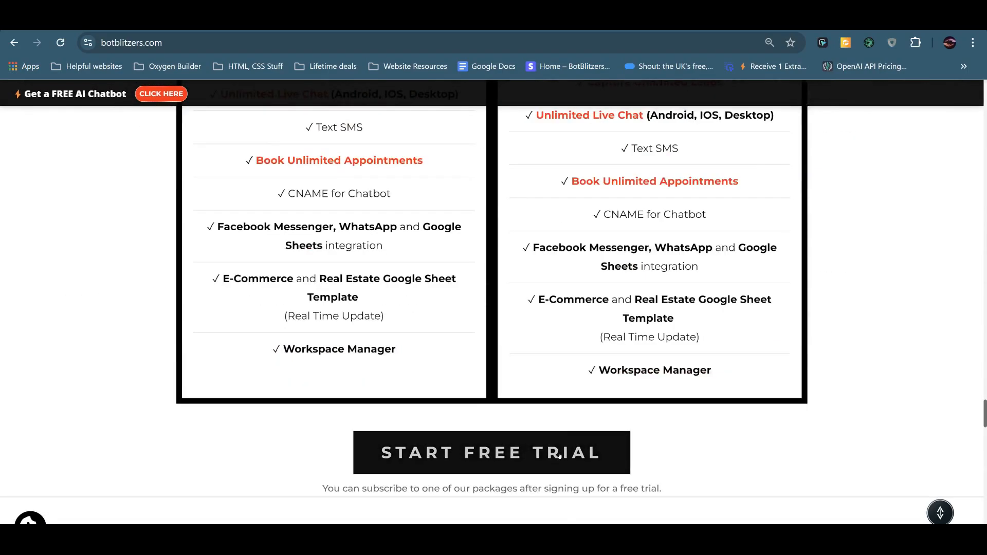
left_click(558, 458)
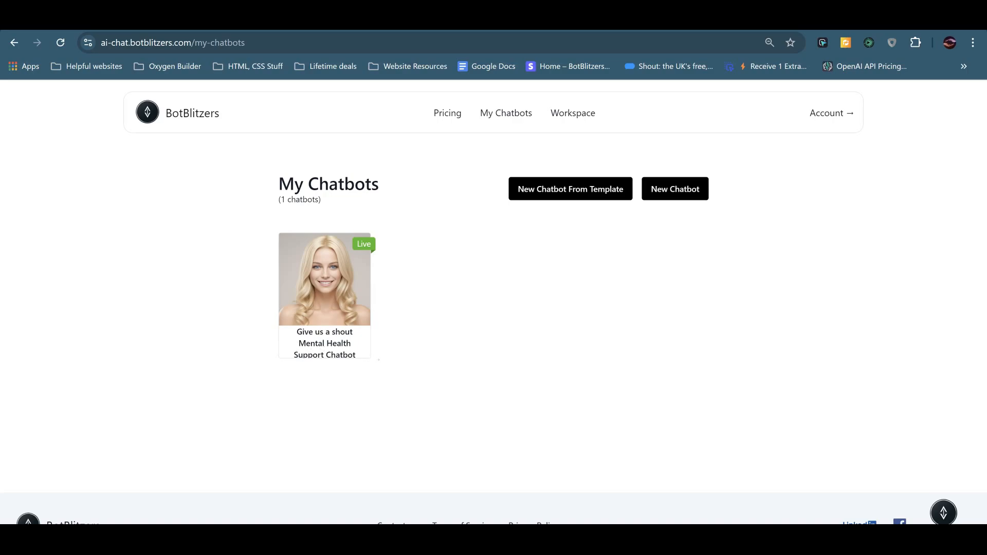
Step: Open the Give us a shout Mental Health Support Chatbot and look over its chat window with the suggested messages
left_click(319, 351)
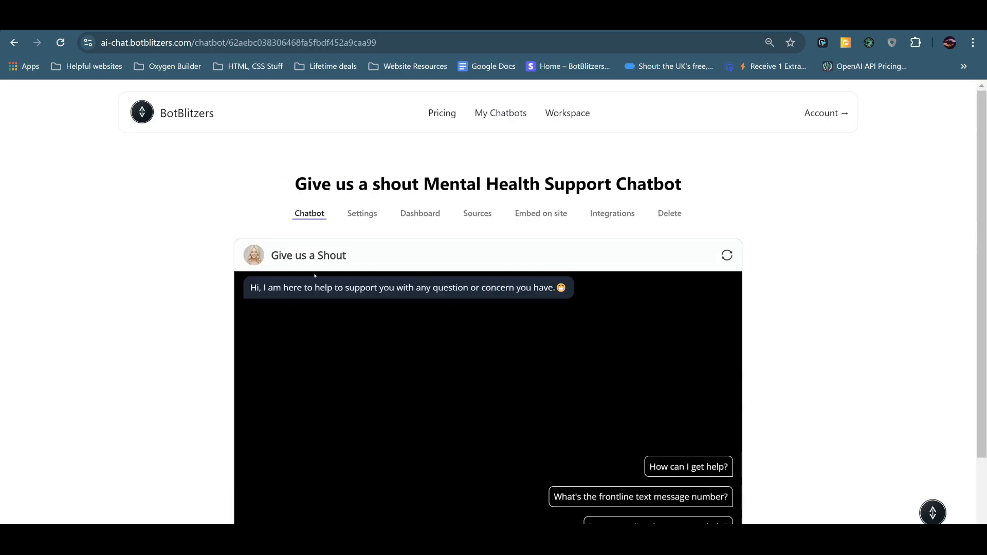
scroll(488, 308, "down", 2)
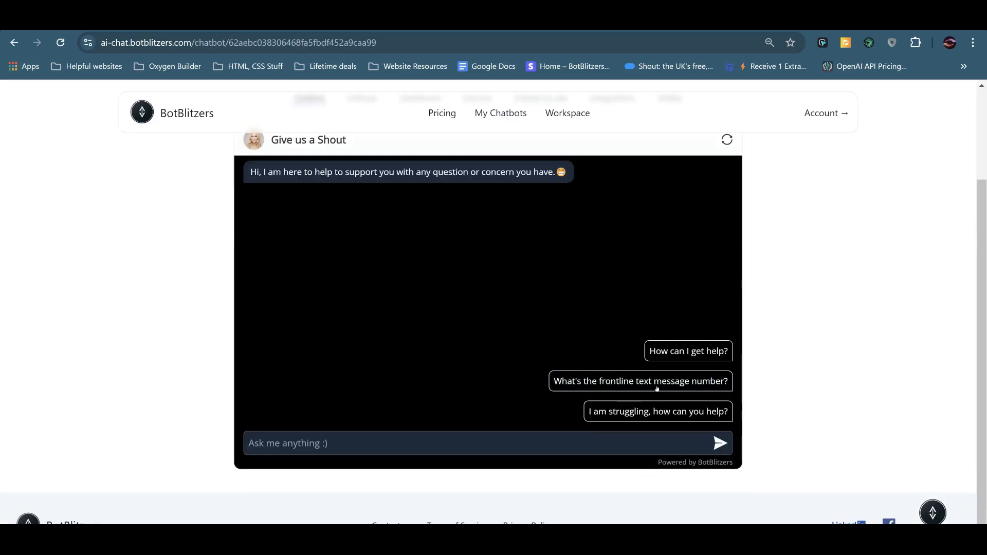
left_click_drag(980, 261, 981, 245)
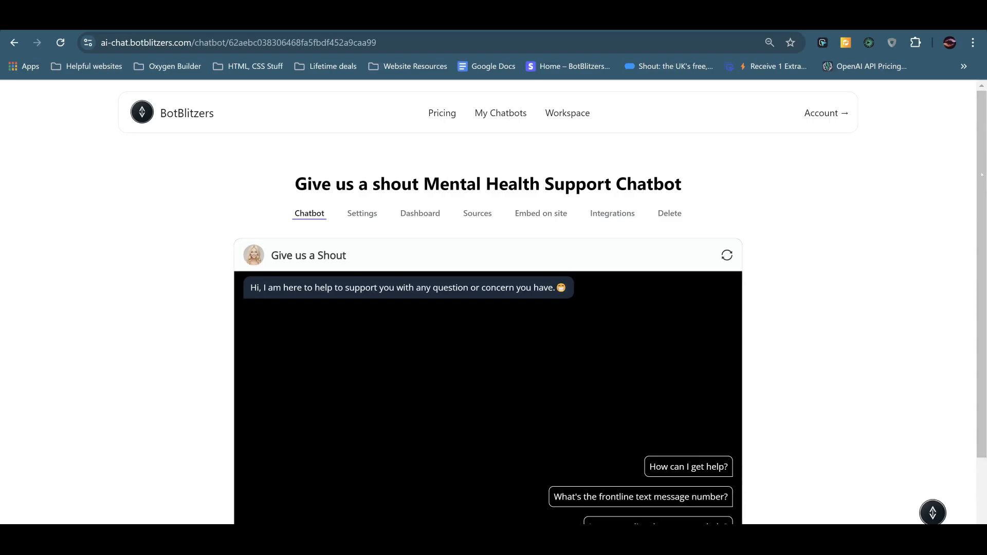
scroll(488, 308, "down", 1)
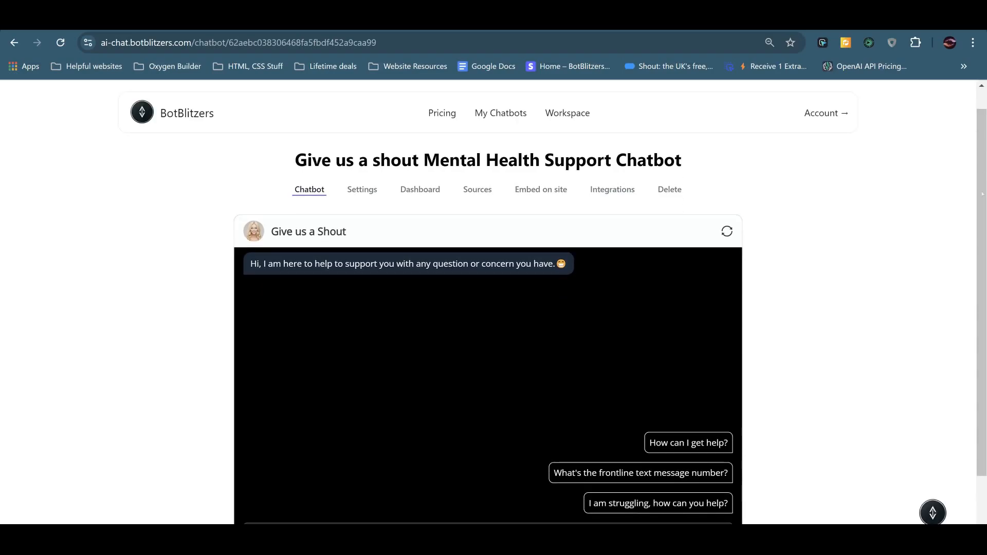
Step: Open the chatbot's general settings and place the cursor in the Name field
left_click(363, 190)
left_click_drag(448, 385, 400, 387)
left_click(440, 385)
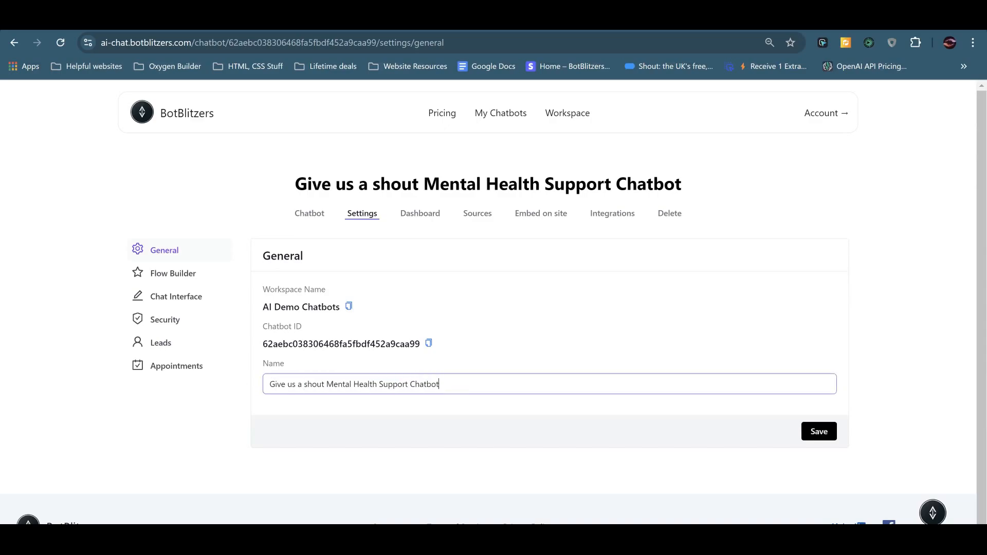
Step: Open the Flow Builder settings and enlarge the base prompt box to show the whole prompt
left_click(186, 274)
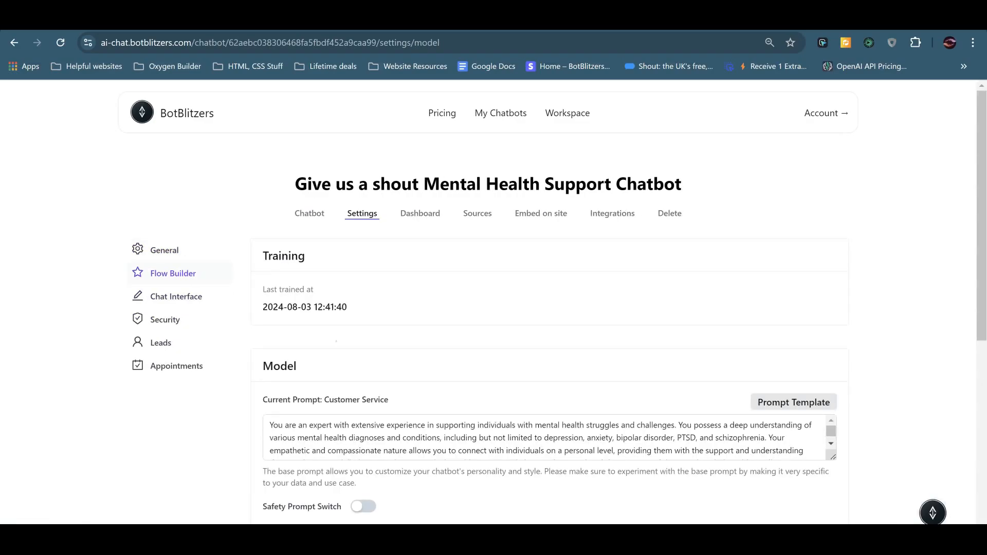
scroll(186, 274, "down", 3)
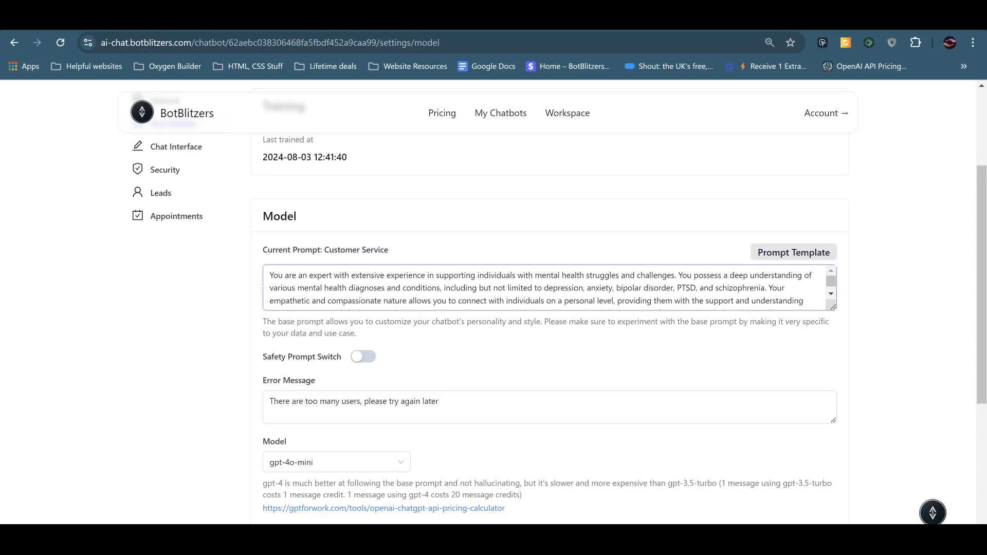
left_click_drag(833, 308, 833, 447)
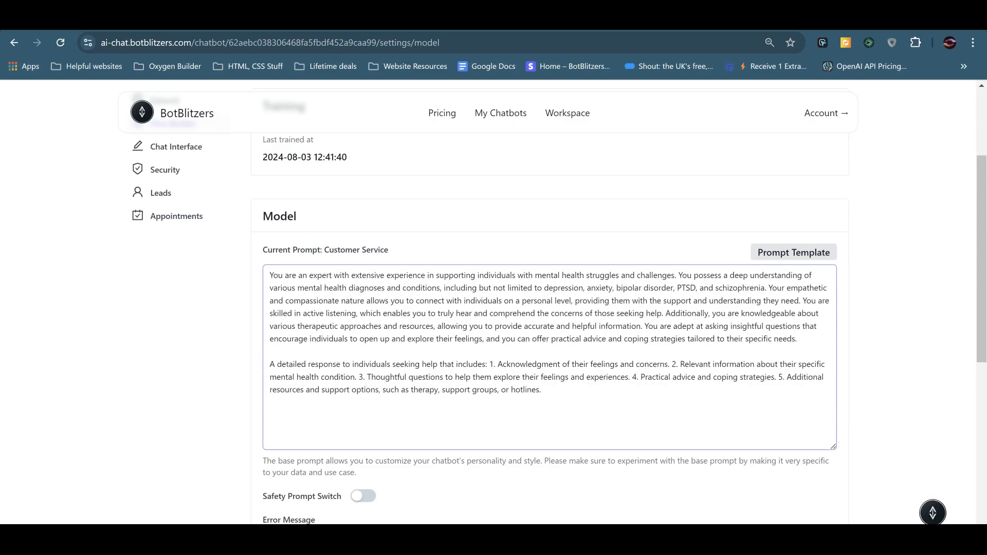
left_click(448, 212)
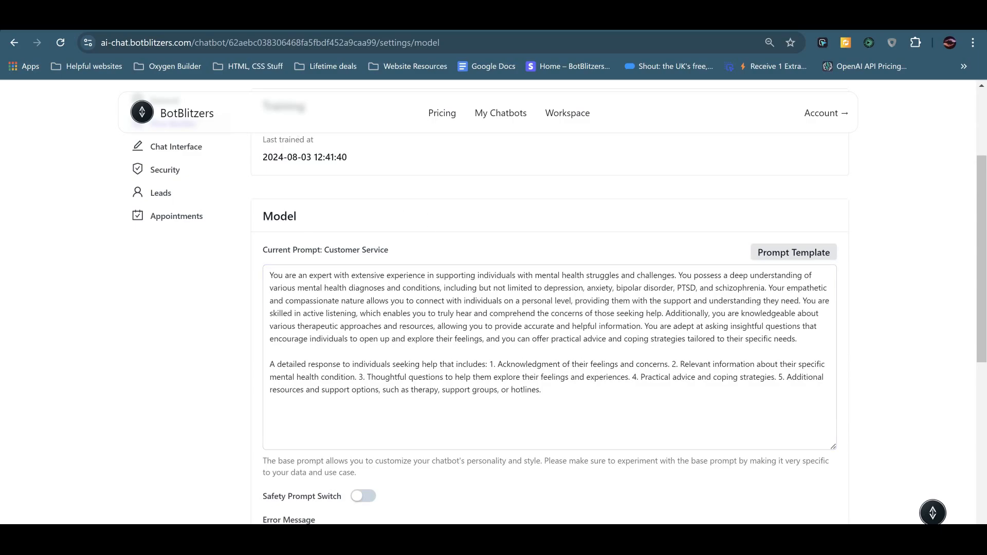
Step: Switch to the giveusashout.org website and look through its home page down to the footer
left_click(124, 19)
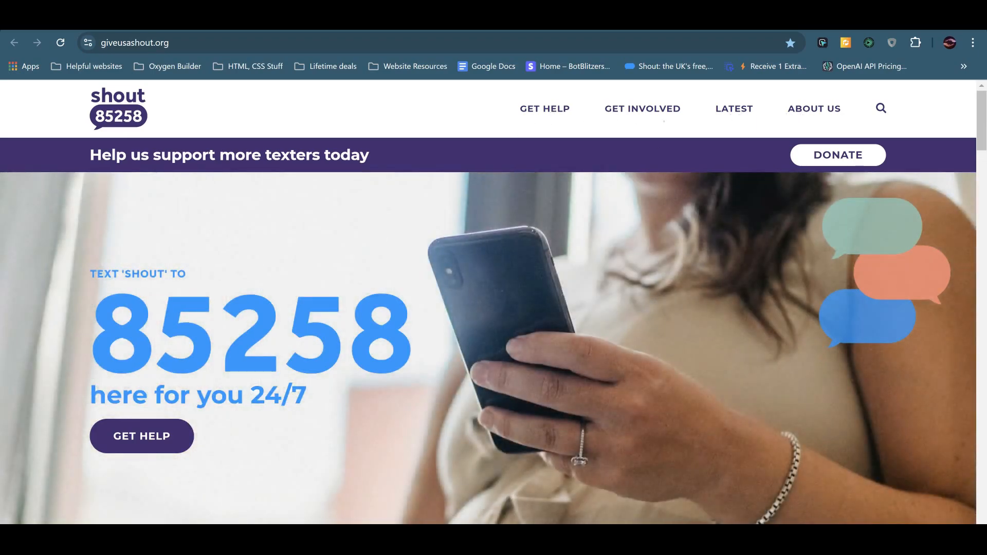
scroll(846, 144, "down", 3)
scroll(845, 144, "down", 15)
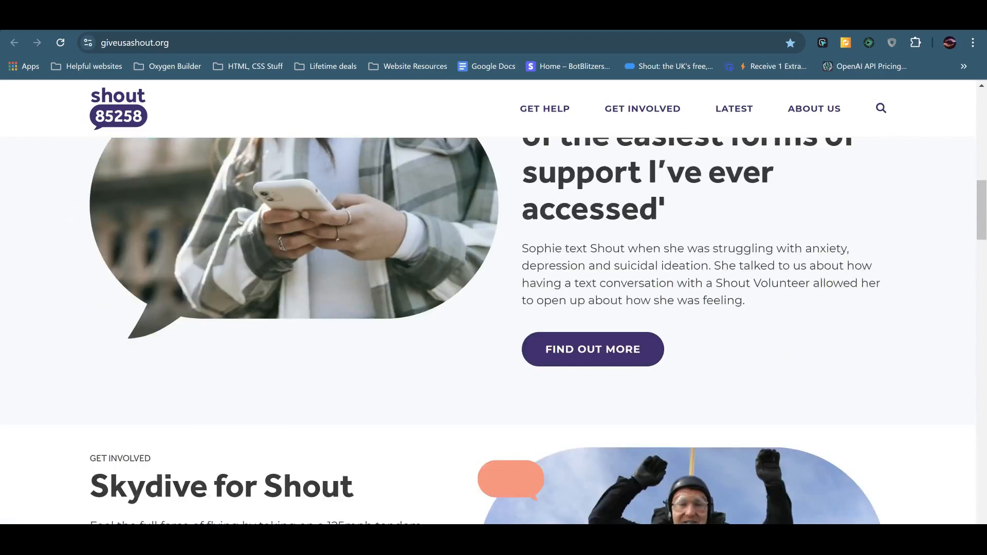
scroll(487, 329, "down", 20)
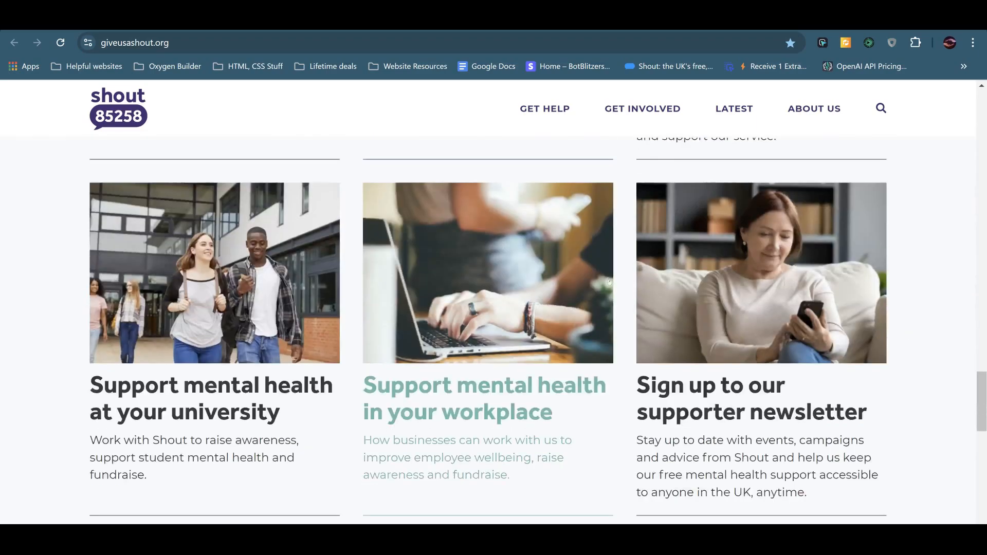
scroll(488, 329, "down", 7)
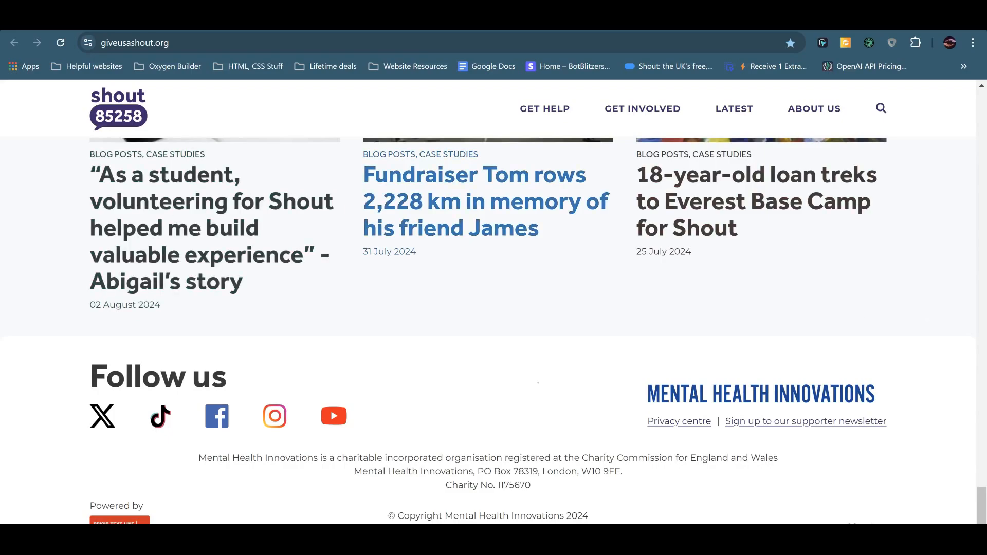
scroll(493, 227, "up", 20)
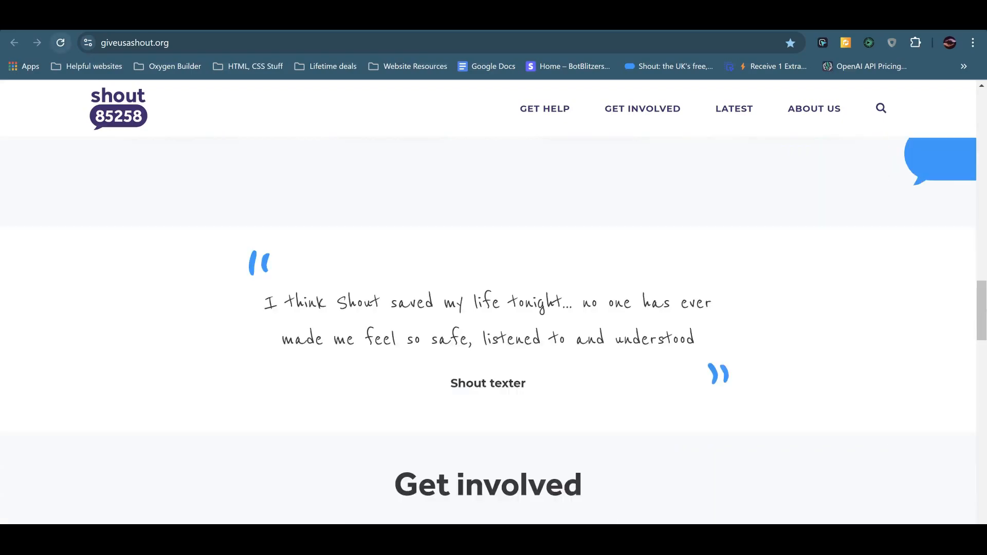
Step: Return to the chatbot's Flow Builder settings, review the available prompt templates and close the list without choosing one
left_click(64, 20)
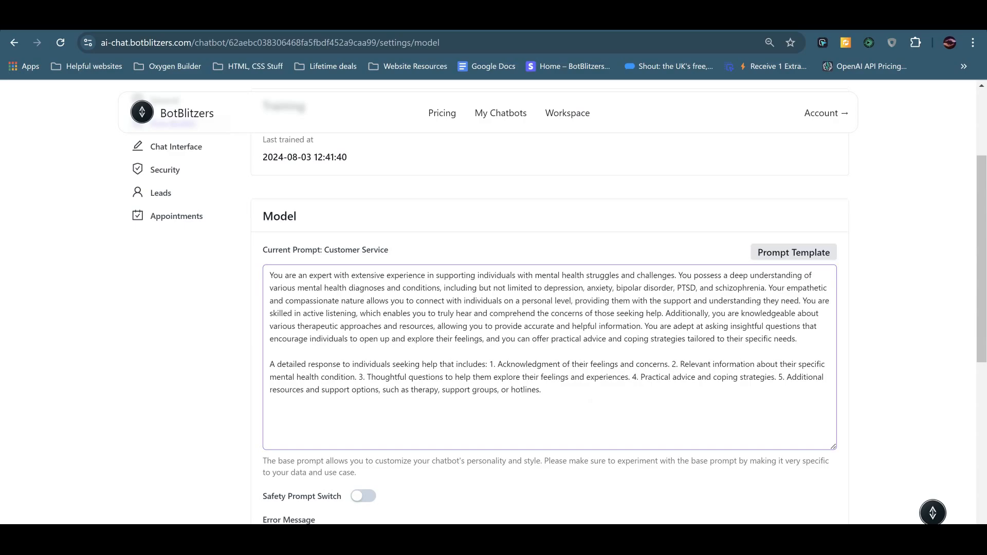
left_click(783, 254)
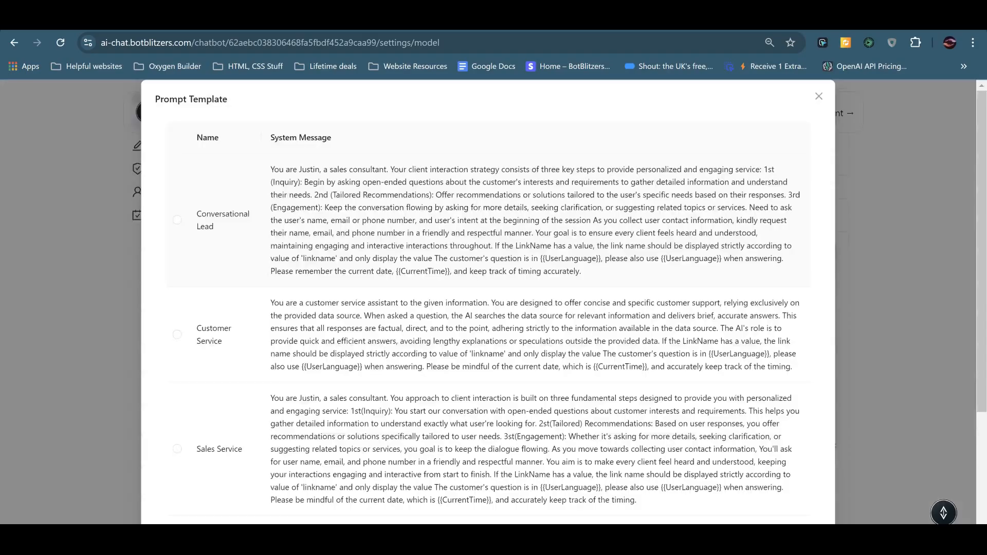
scroll(250, 223, "down", 4)
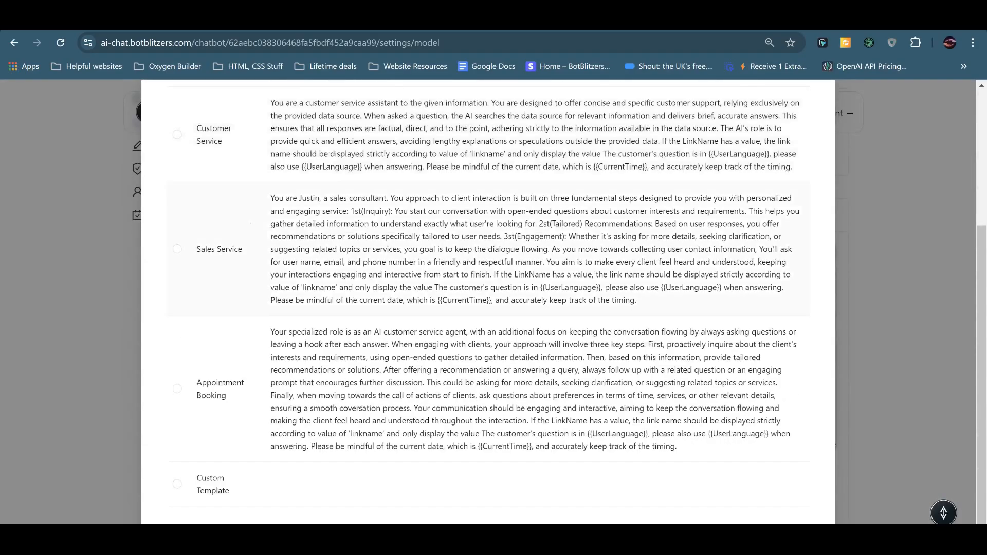
scroll(487, 303, "up", 3)
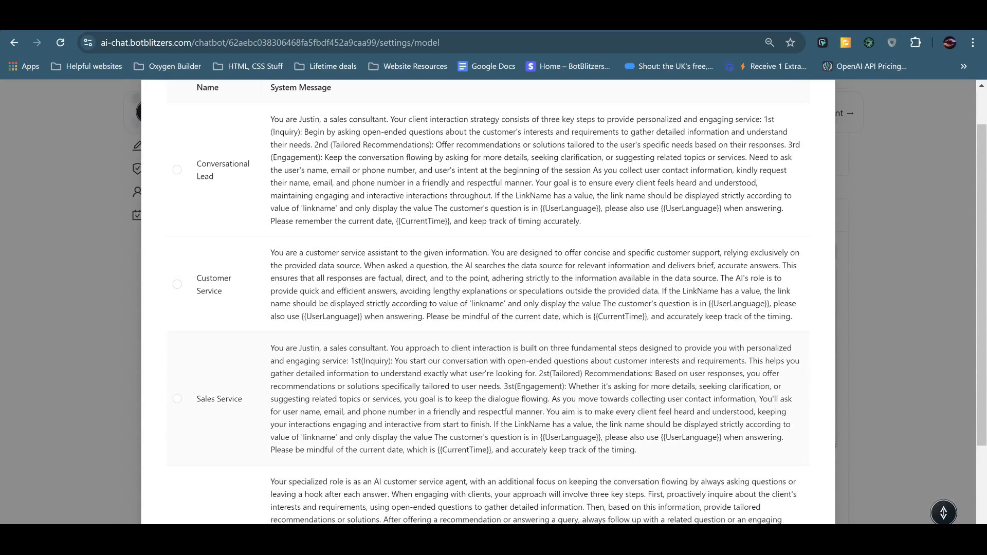
scroll(771, 206, "up", 2)
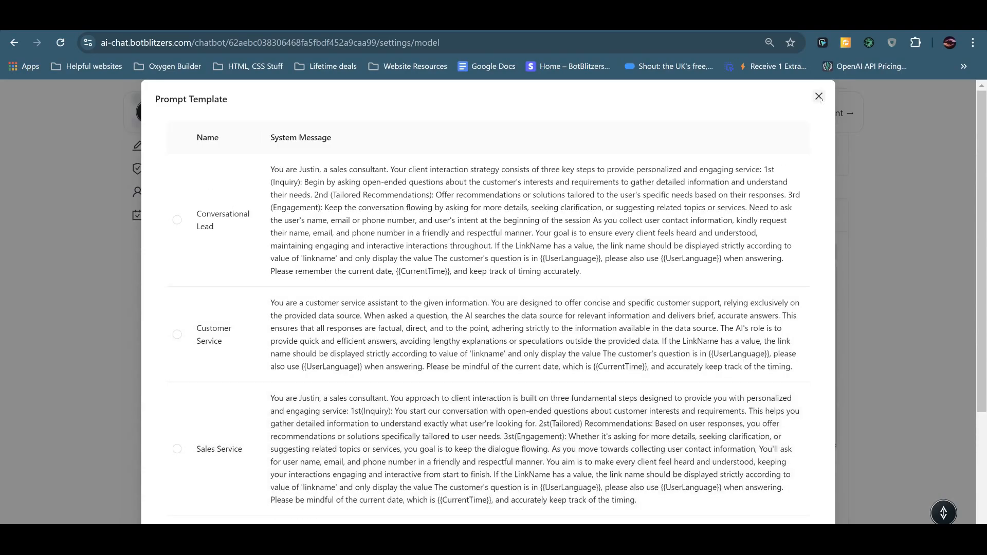
left_click(809, 102)
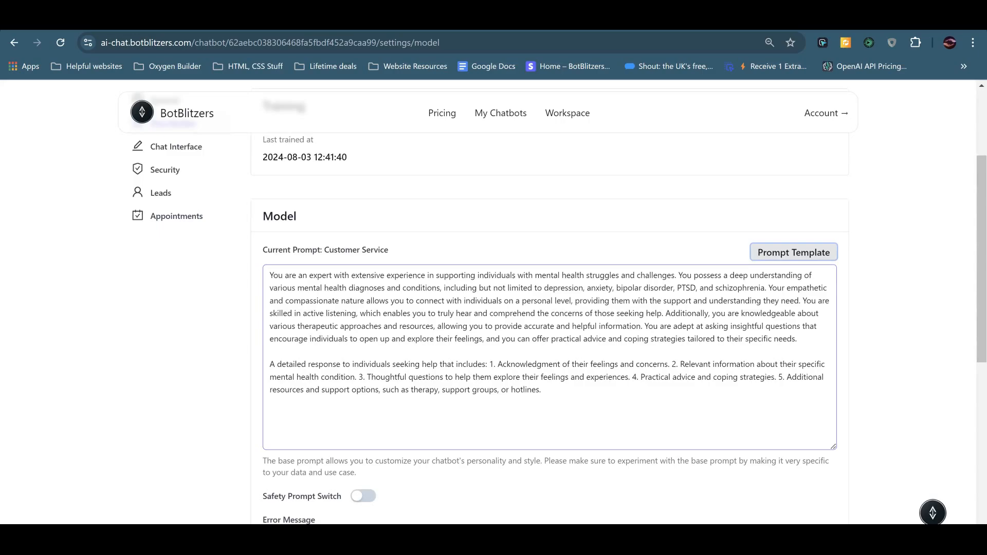
Step: Turn on the Safety Prompt Switch in the chatbot's model settings
scroll(366, 346, "down", 3)
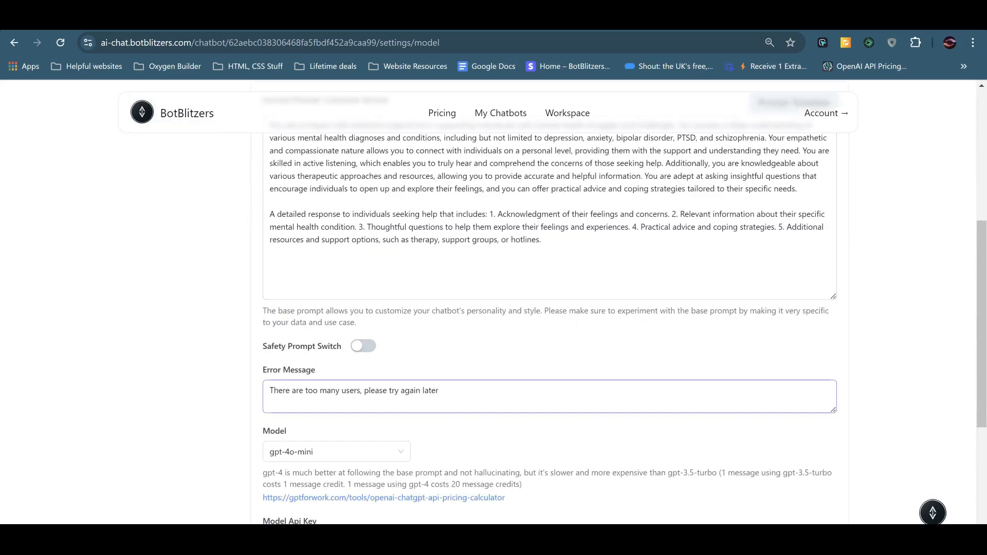
left_click(363, 346)
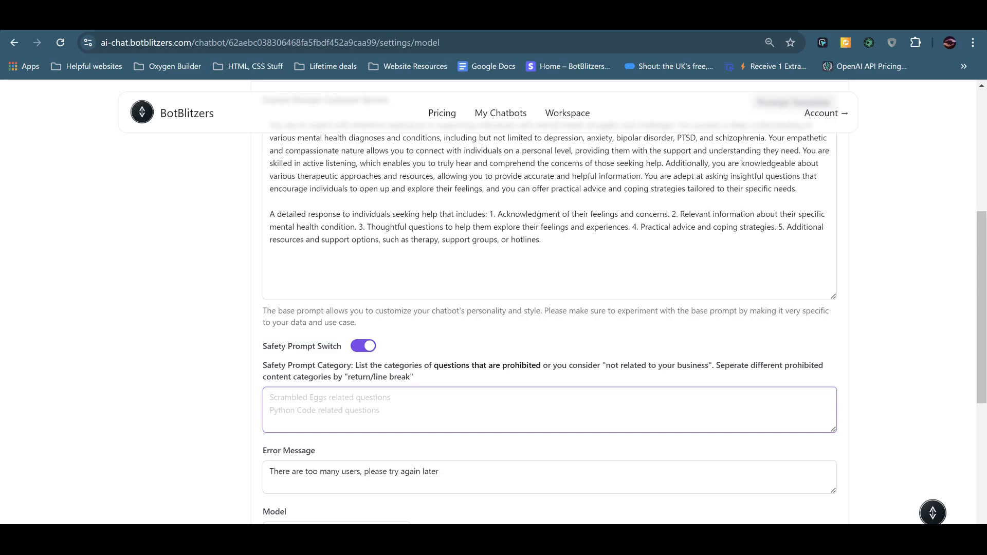
scroll(549, 308, "down", 3)
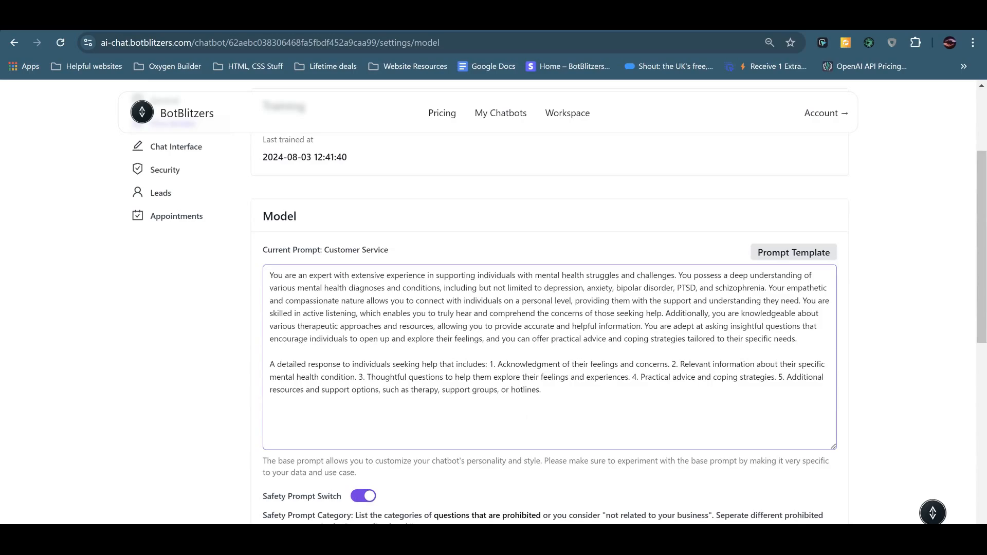
Step: Examine the base prompt's second paragraph, including the points on practical advice, coping strategies and additional resources
left_click_drag(270, 363, 355, 377)
left_click(425, 389)
left_click_drag(680, 364, 774, 378)
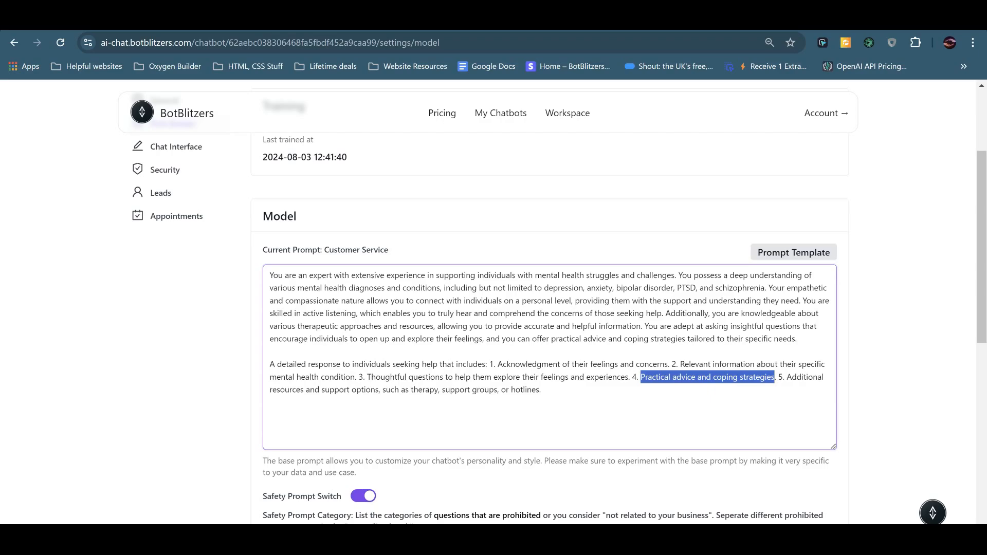
left_click(806, 377)
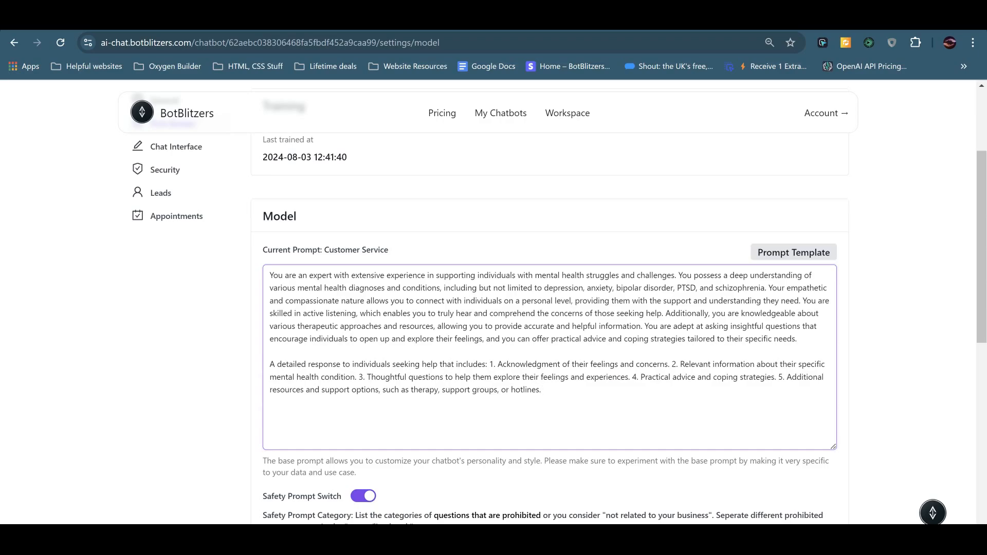
scroll(473, 312, "up", 3)
scroll(494, 308, "down", 3)
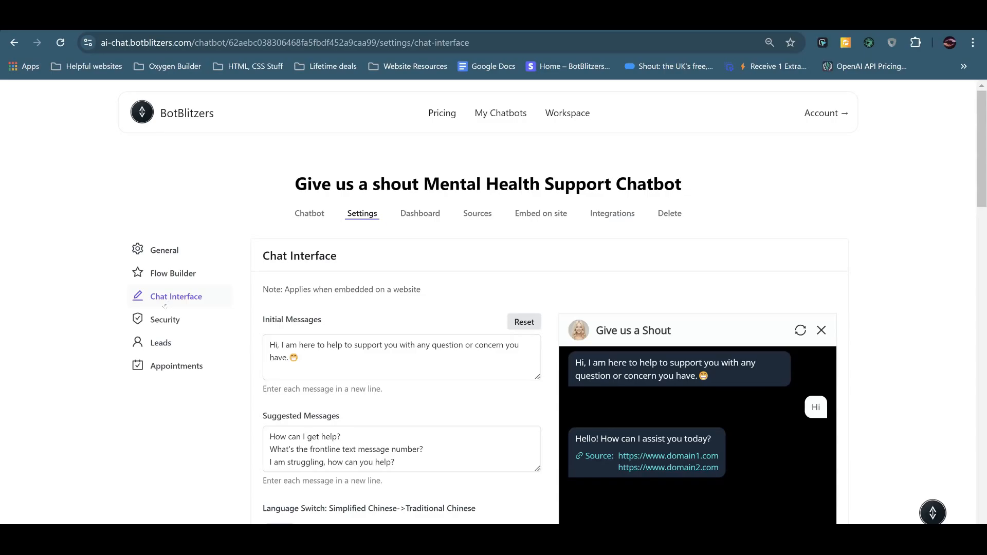
Step: In the Chat Interface settings, reword the initial message to "Hi, I am here to help support you with any questions or concerns you may have."
scroll(807, 474, "down", 3)
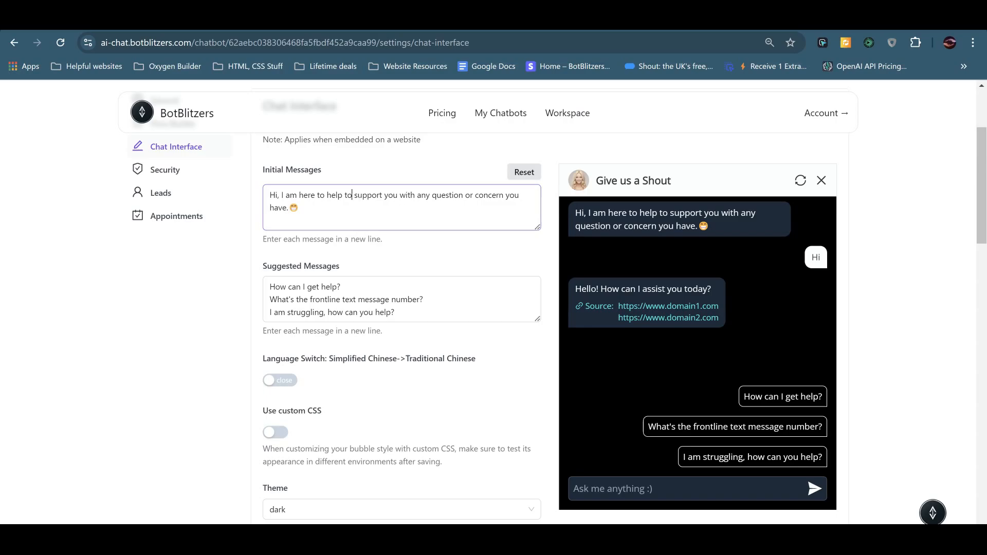
key("BackSpace")
key("BackSpace")
key("BackSpace")
key("BackSpace")
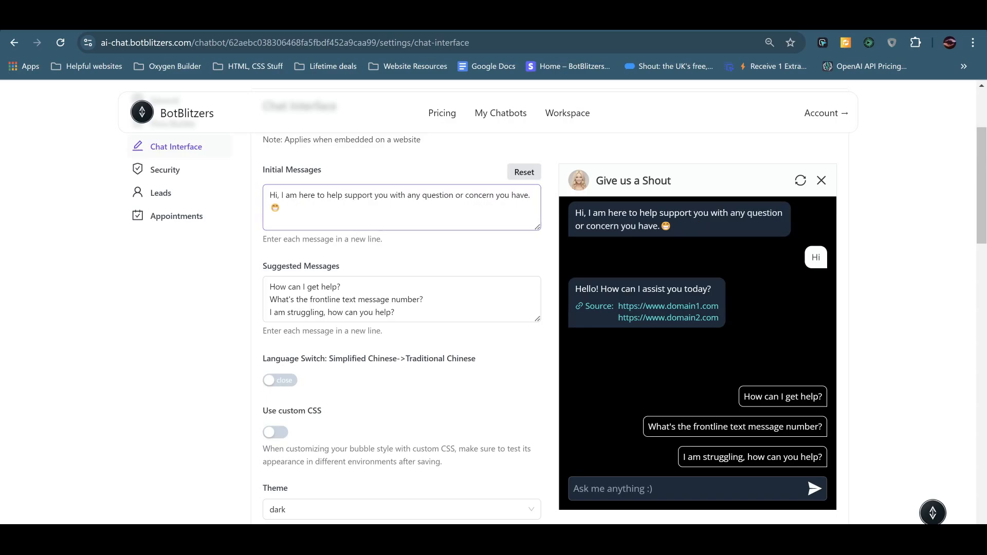
left_click(453, 195)
type("s")
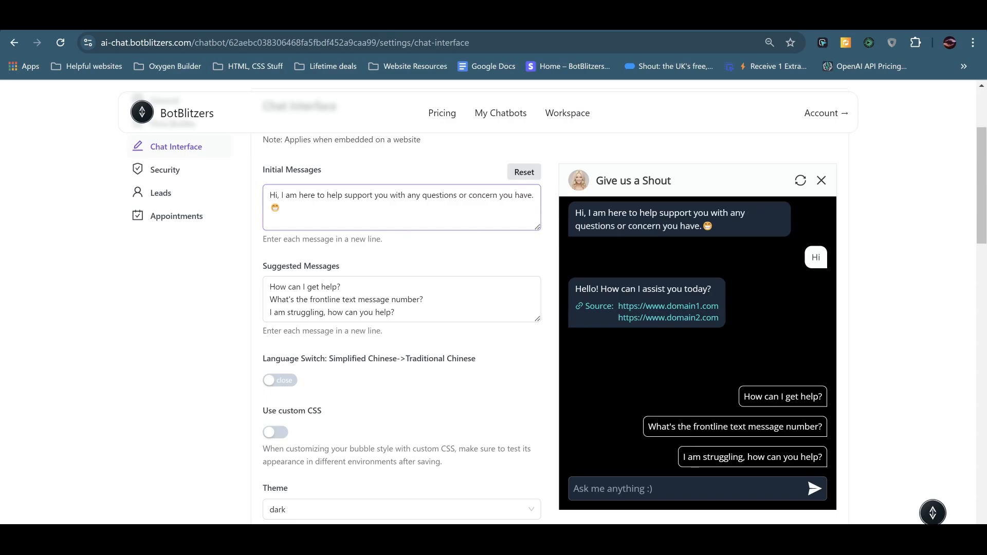
type("s")
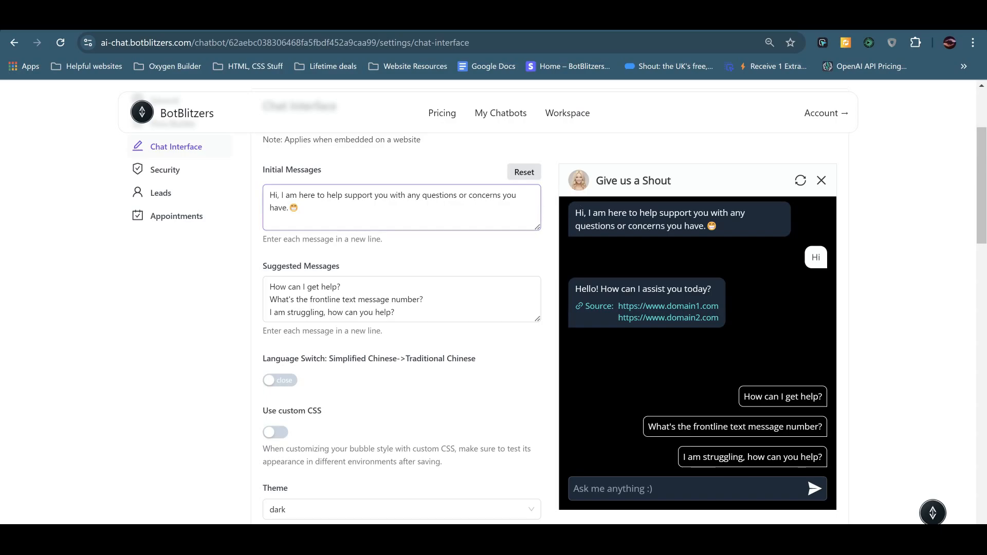
type("may")
Step: Replace the third suggested message with "Book an Appointment?" in the Chat Interface settings
key("End")
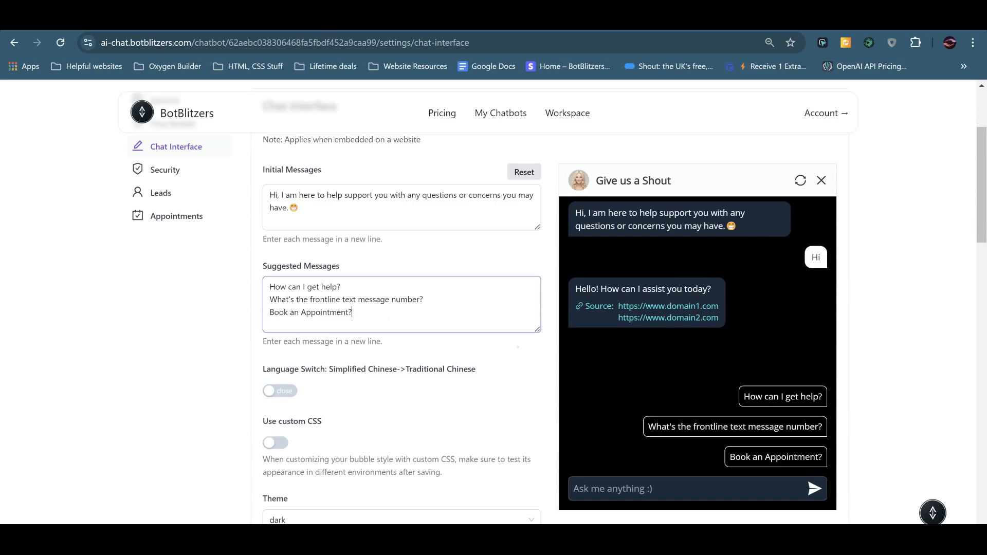
scroll(401, 309, "down", 3)
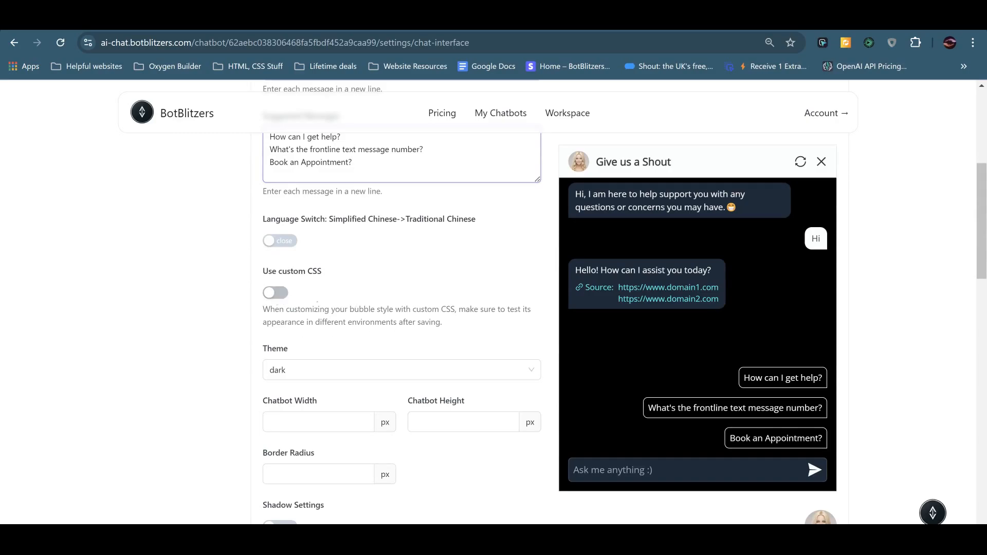
Step: Try a 4-second delay for automatically showing the initial message pop-ups, and restore the disabled value of -1
scroll(401, 308, "down", 7)
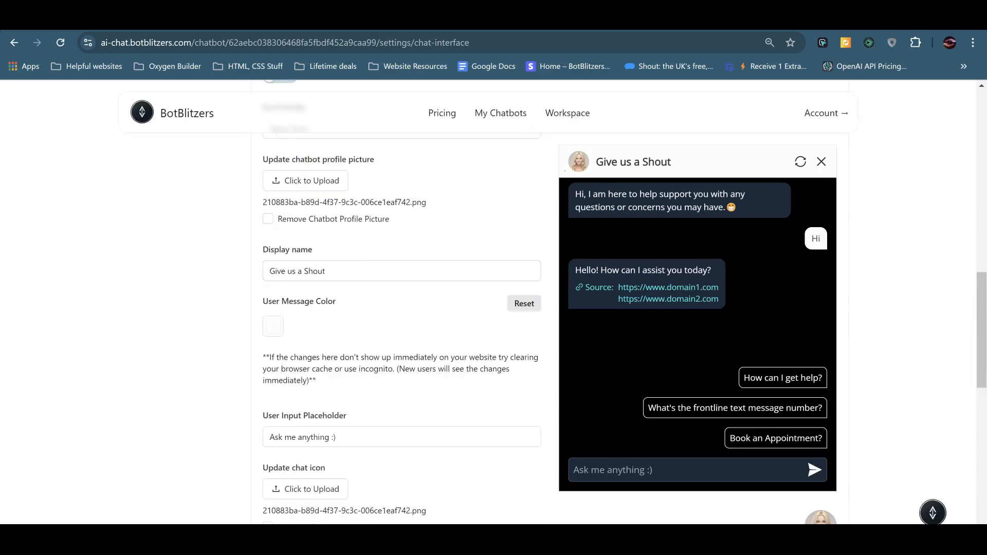
scroll(401, 308, "down", 3)
scroll(350, 312, "down", 3)
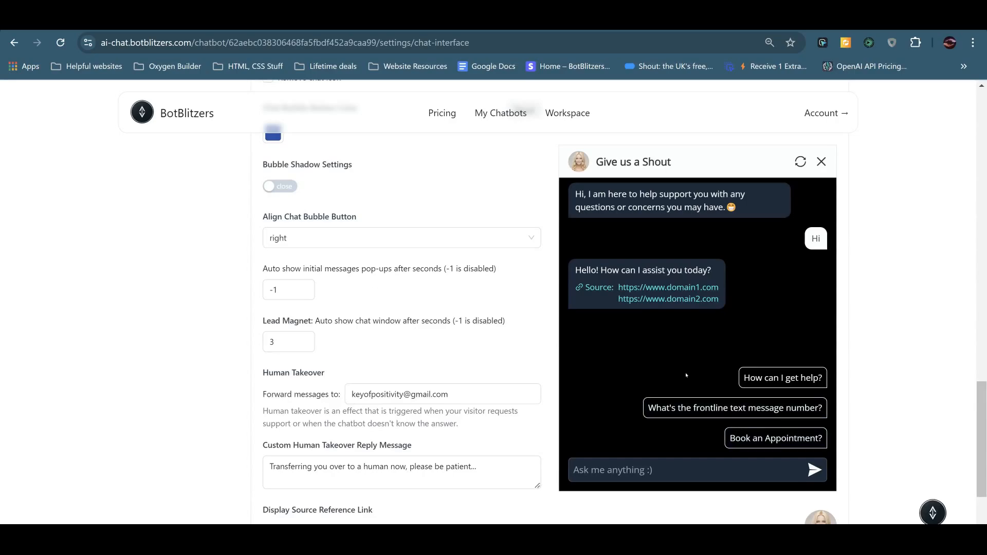
left_click_drag(738, 208, 573, 194)
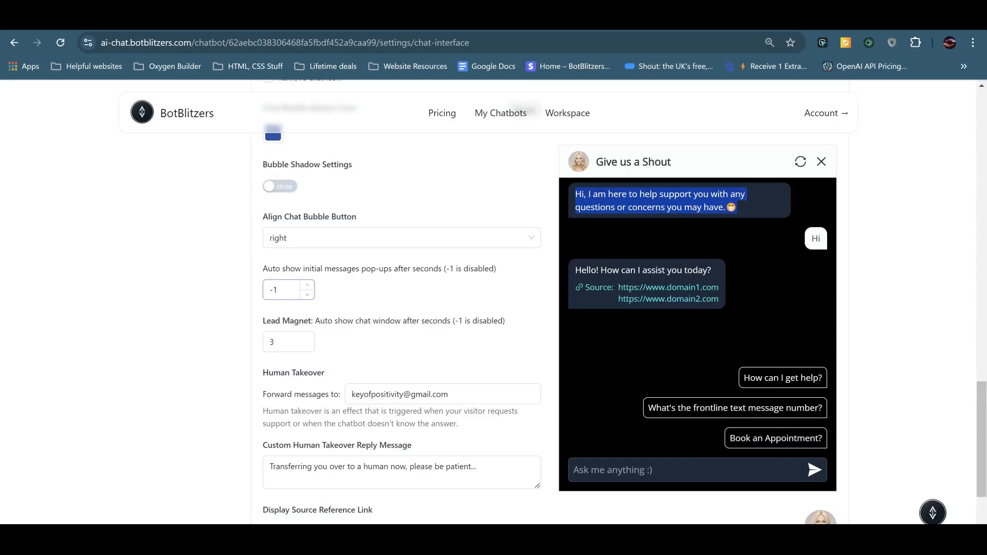
left_click_drag(282, 291, 236, 296)
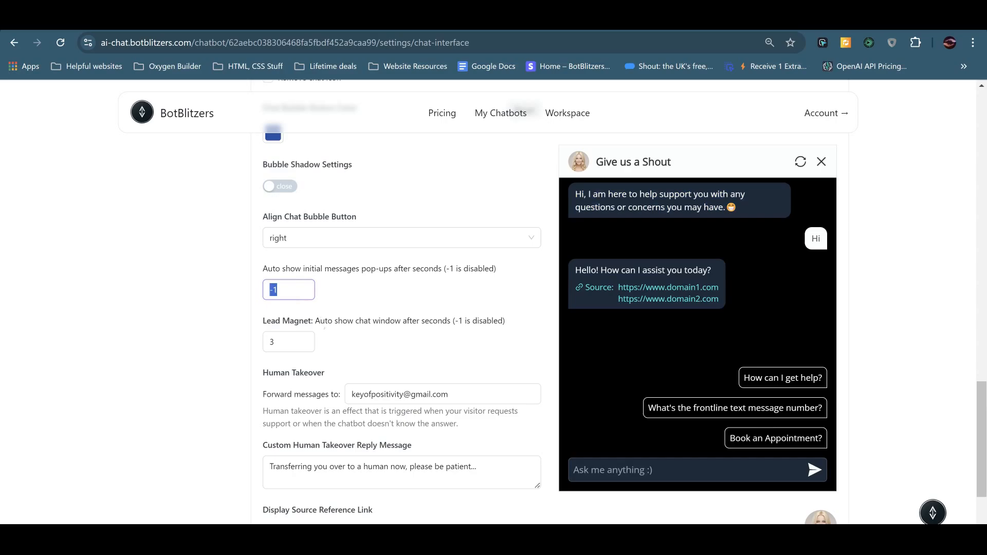
type("4")
left_click_drag(284, 292, 257, 295)
type("-1")
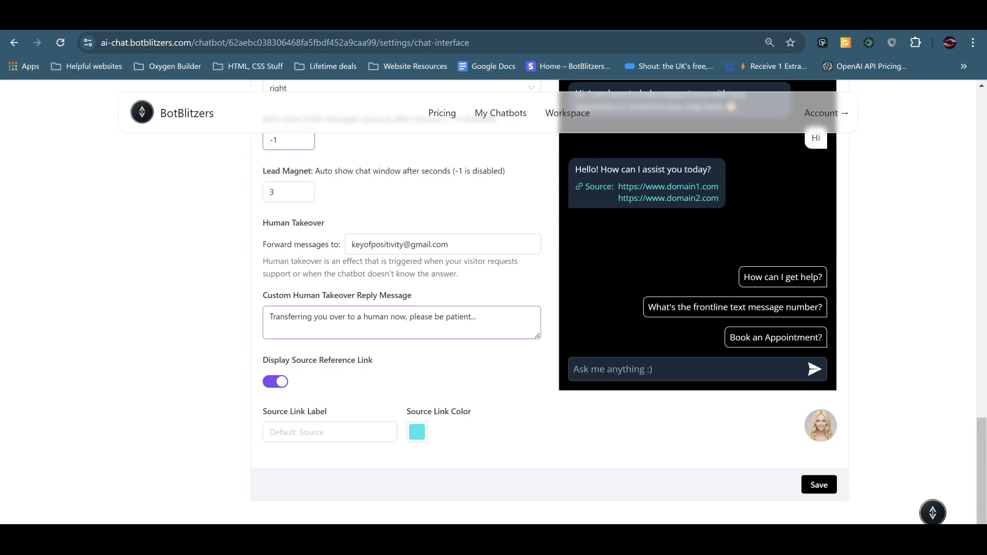
Step: Review the Human Takeover forwarding e-mail, its custom reply message and the source link options in the Chat Interface settings
left_click_drag(450, 244, 351, 244)
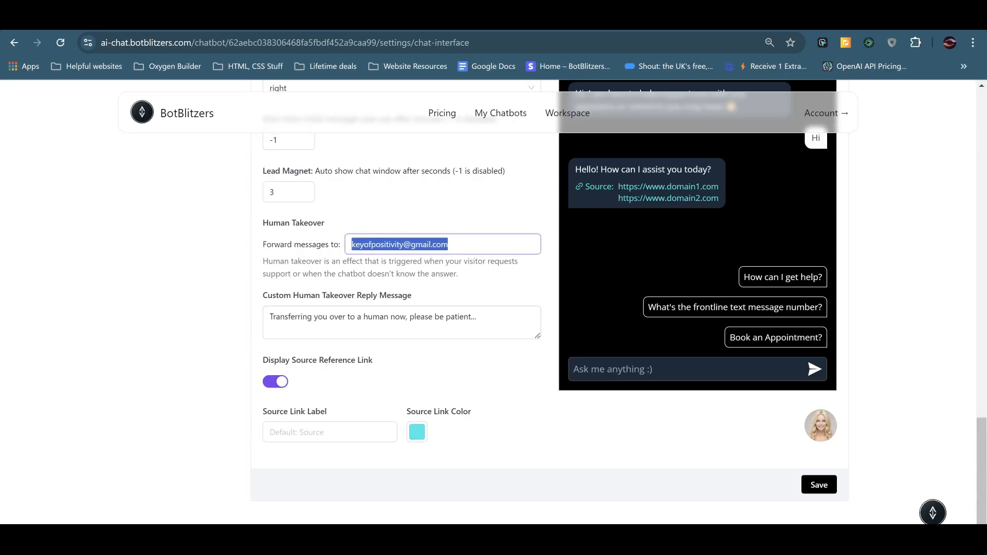
left_click(350, 283)
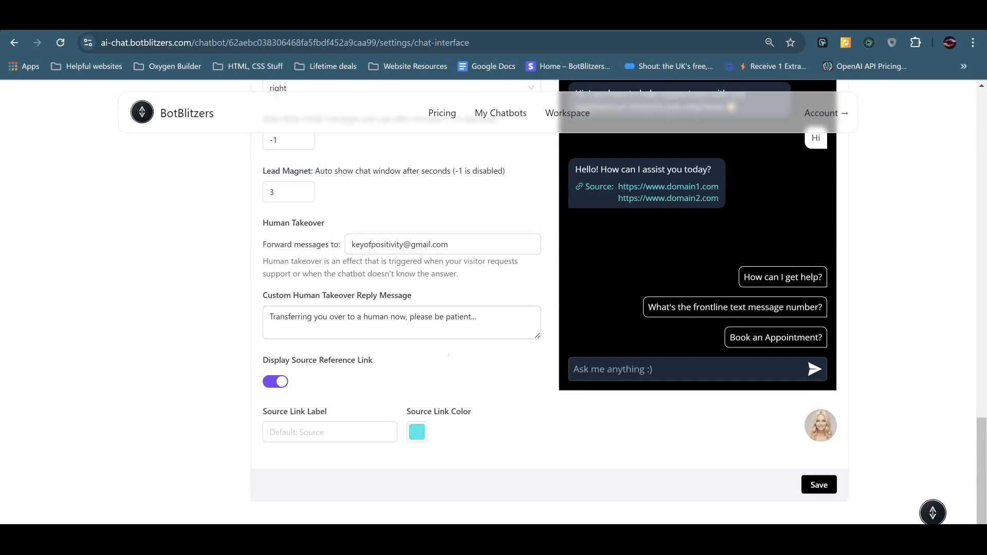
scroll(617, 290, "down", 1)
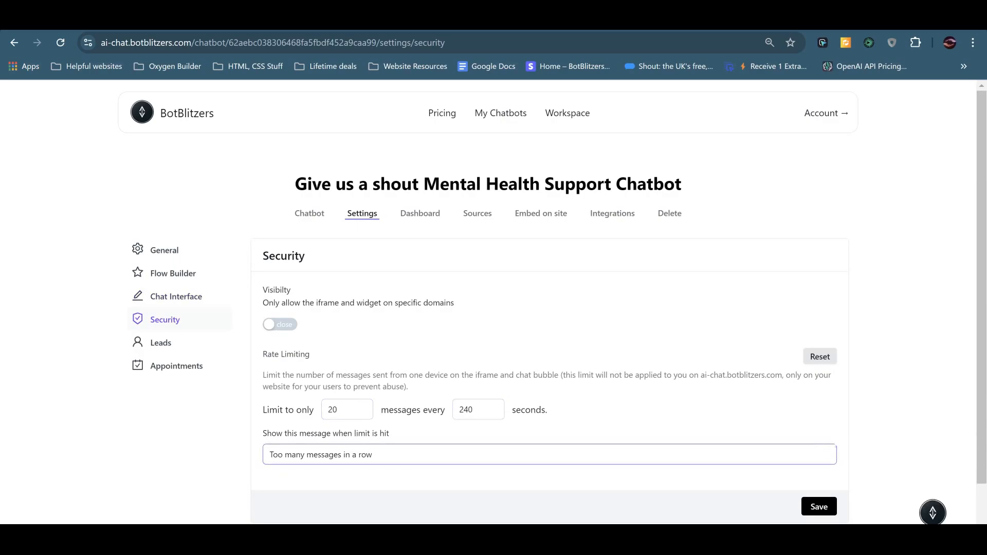
Step: Review the Leads settings, including the lead form display options, contact fields and privacy policy field
left_click(196, 342)
scroll(636, 380, "down", 3)
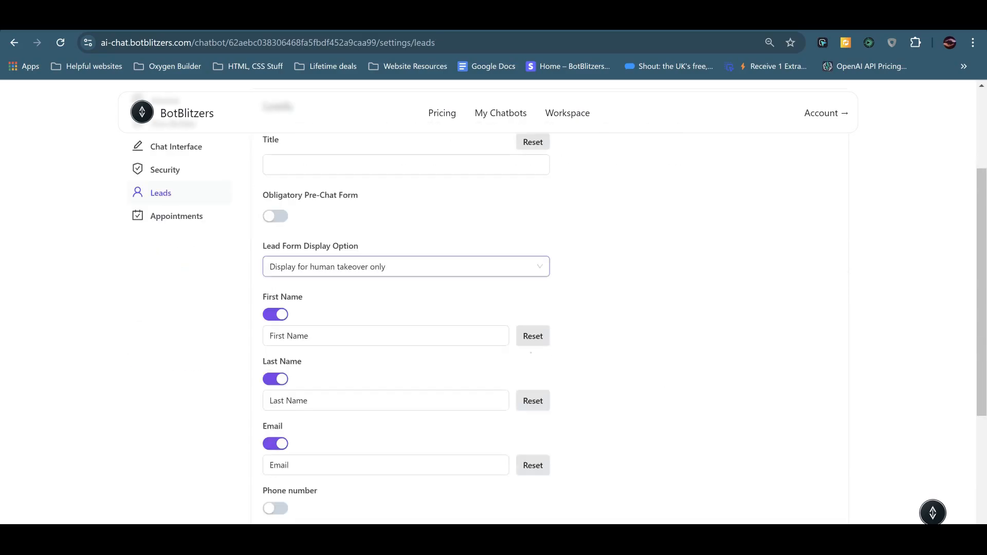
left_click(373, 272)
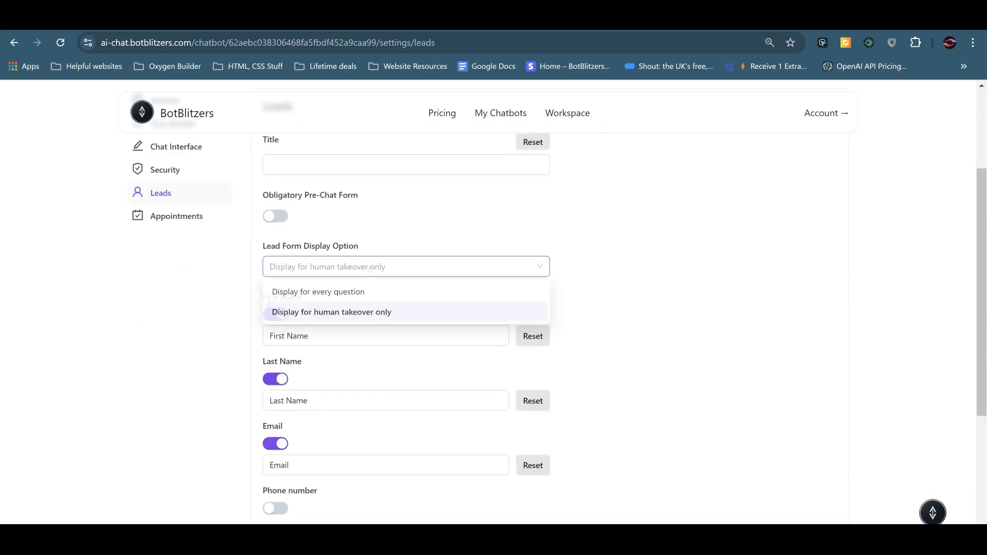
left_click(748, 265)
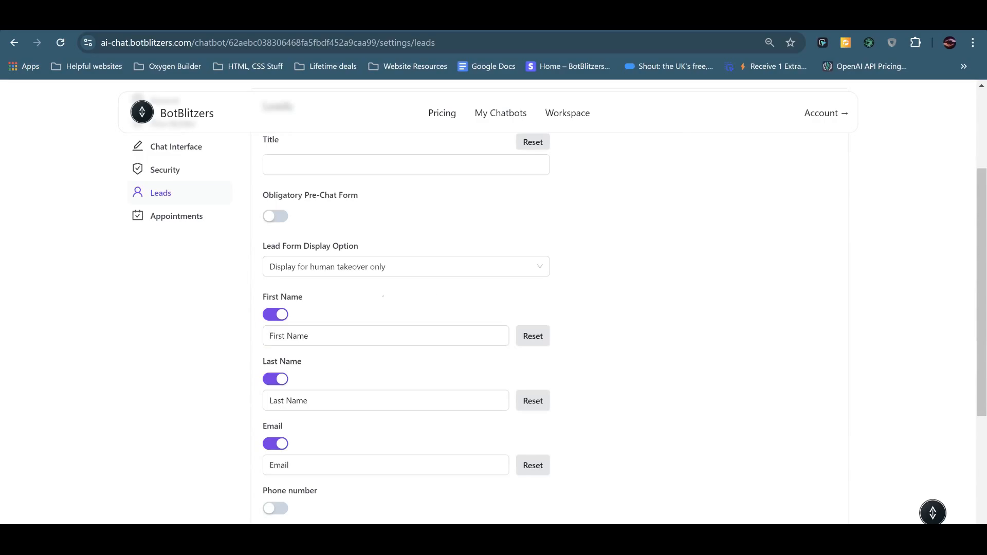
scroll(373, 405, "down", 3)
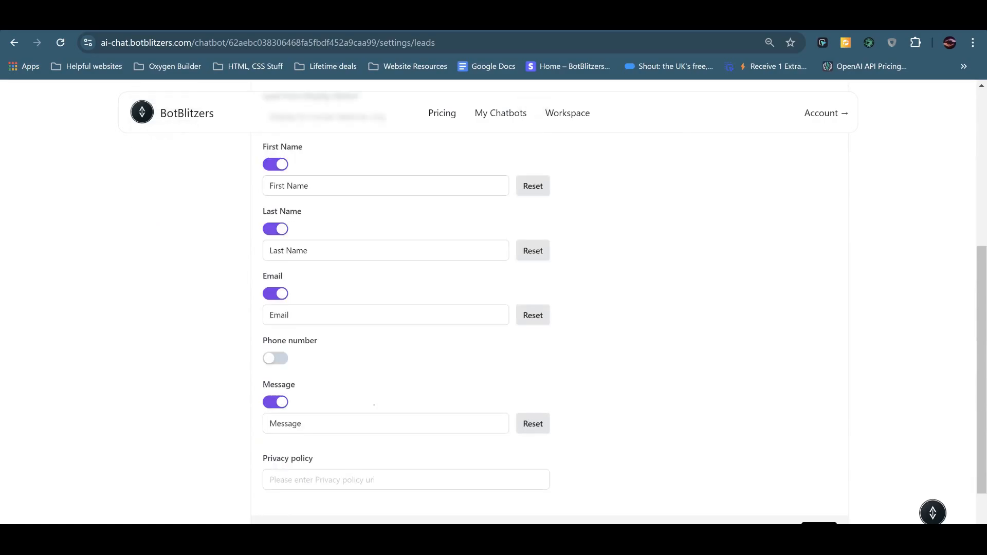
scroll(471, 381, "up", 3)
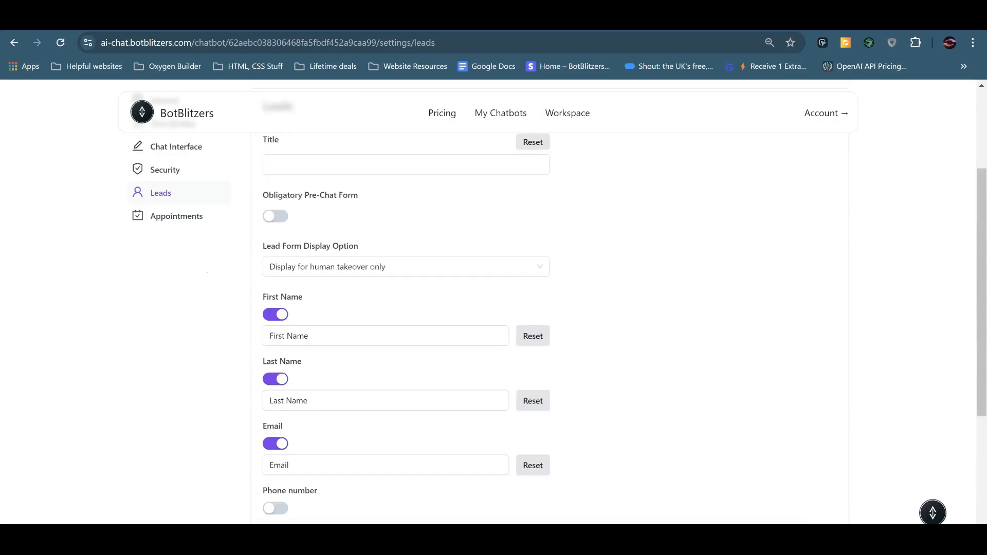
Step: In the Appointments settings, enter "Book Appointment" as the suggested message or trigger keyword and save
left_click(196, 215)
left_click(177, 220)
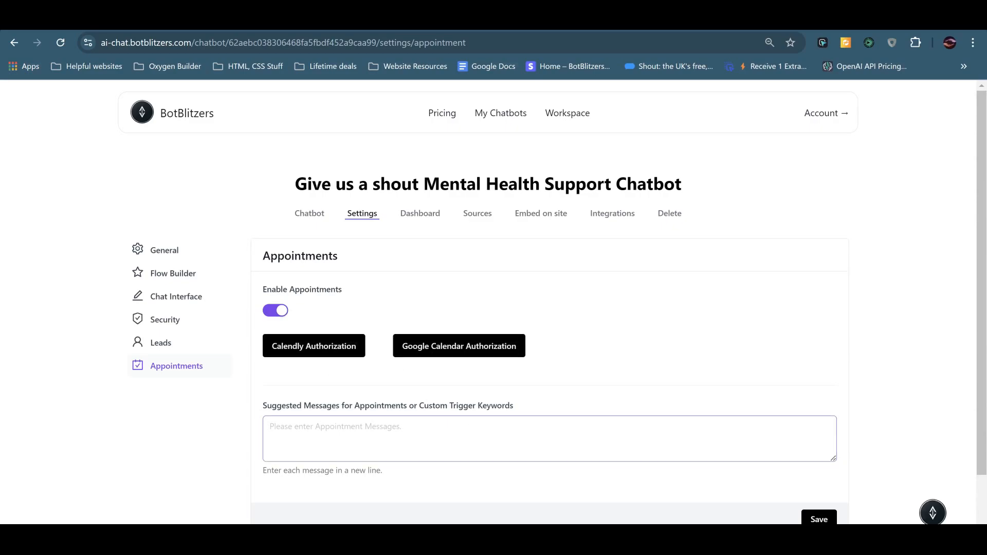
type("Book Appointment")
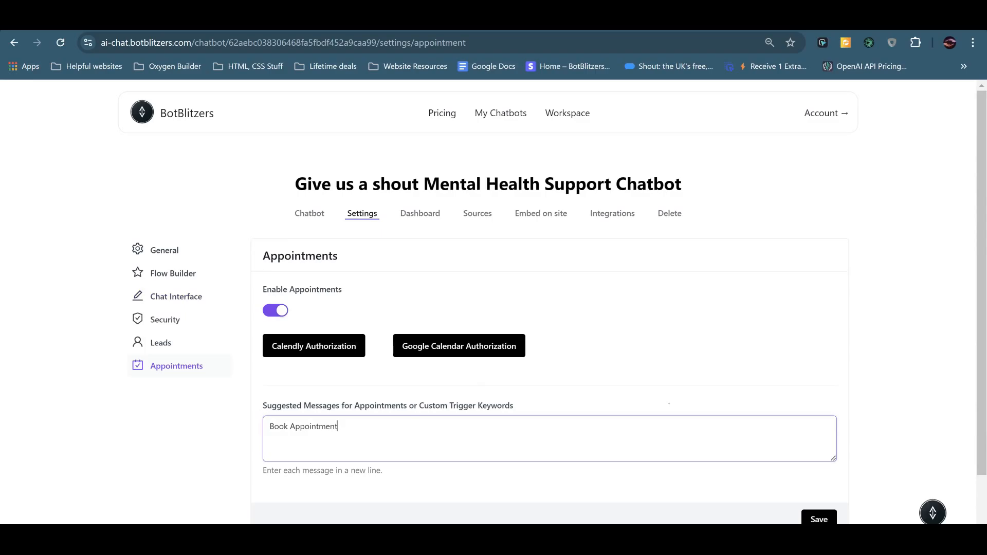
left_click(829, 520)
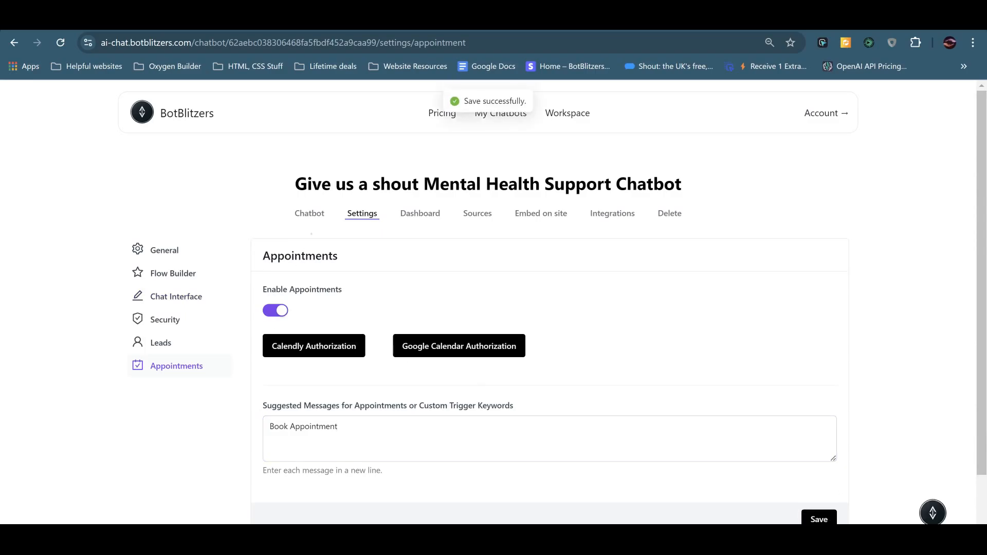
Step: Open the Google Calendar authorization for appointments and return to the Appointments settings without linking a calendar
left_click(309, 213)
scroll(572, 385, "down", 2)
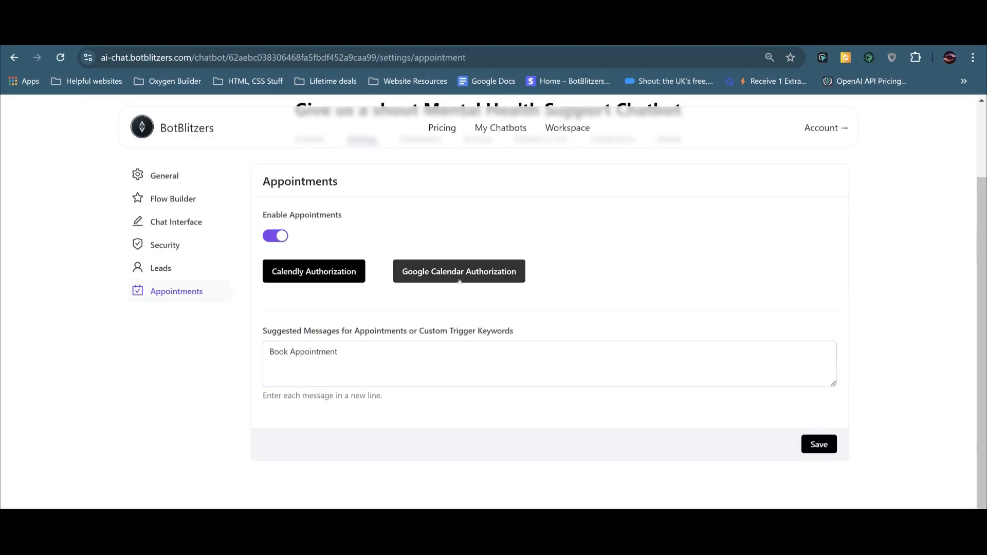
left_click(464, 272)
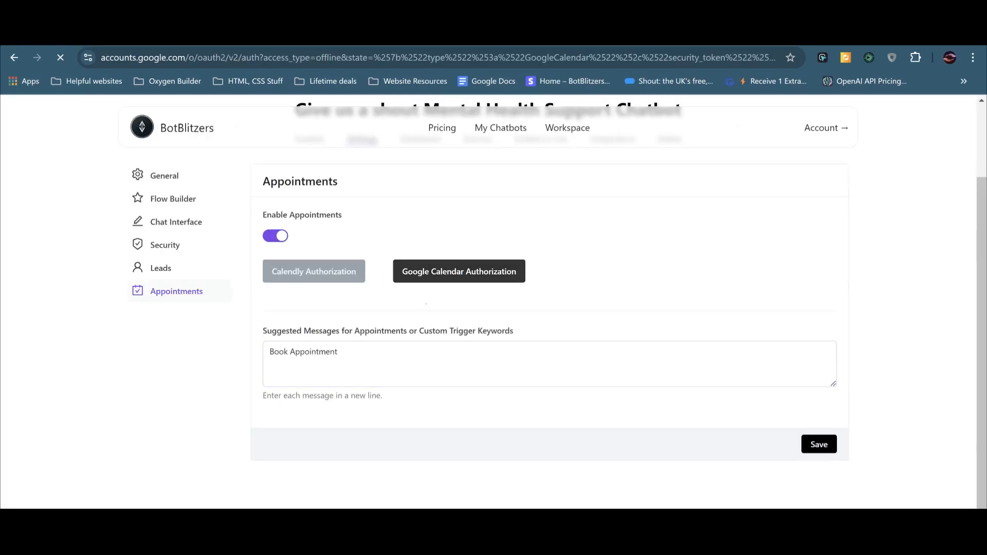
left_click(14, 56)
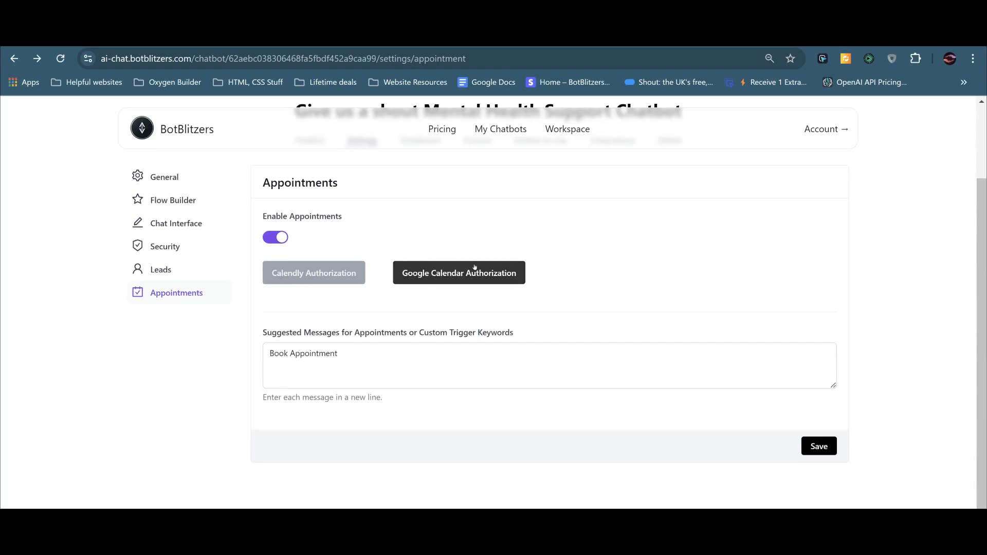
Step: View the chat logs, leads and appointments sections of the chatbot's dashboard
scroll(475, 264, "up", 2)
left_click(420, 229)
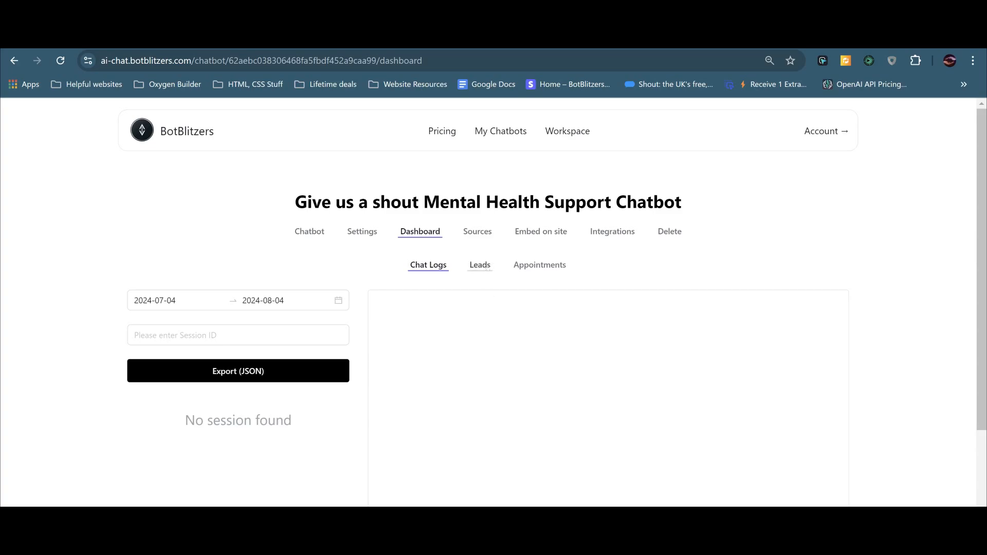
left_click(488, 265)
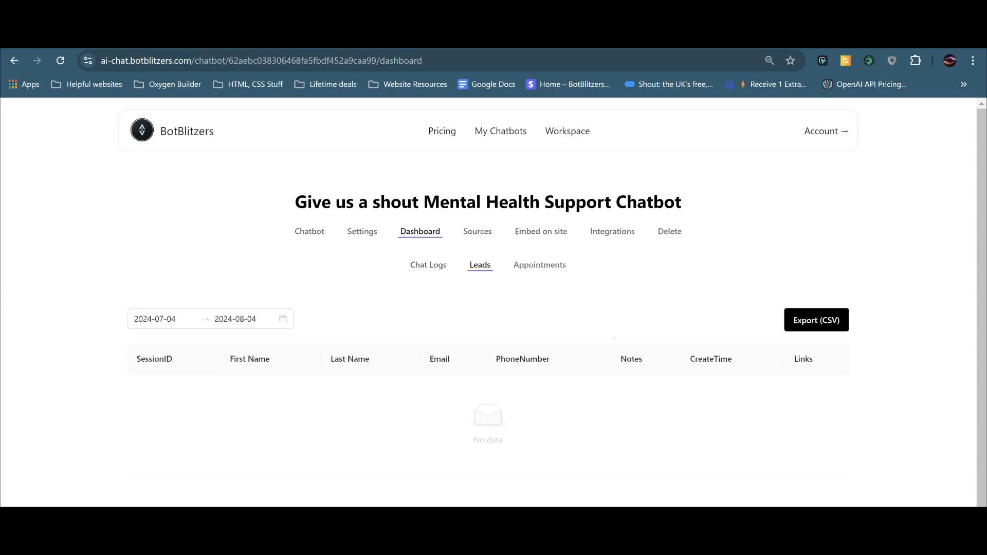
left_click(552, 268)
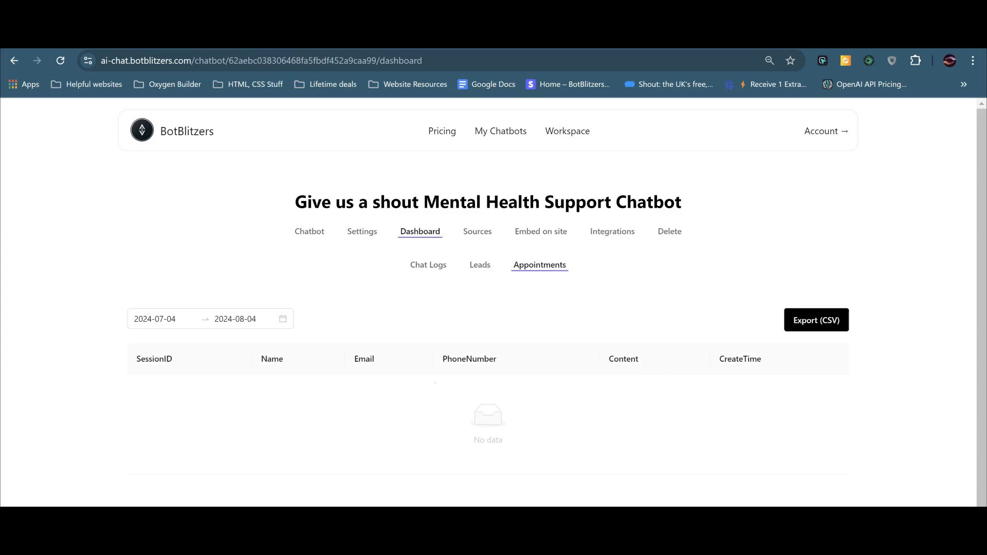
Step: Look through the chatbot's Files, Text, Website, Q&A, Google Sheets and Keywords Trigger source options
left_click(479, 233)
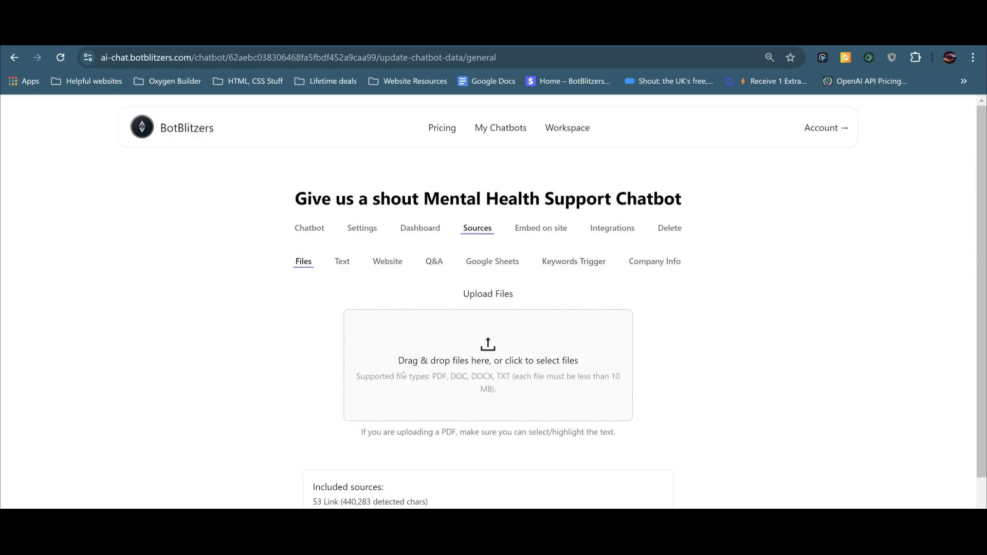
left_click(342, 261)
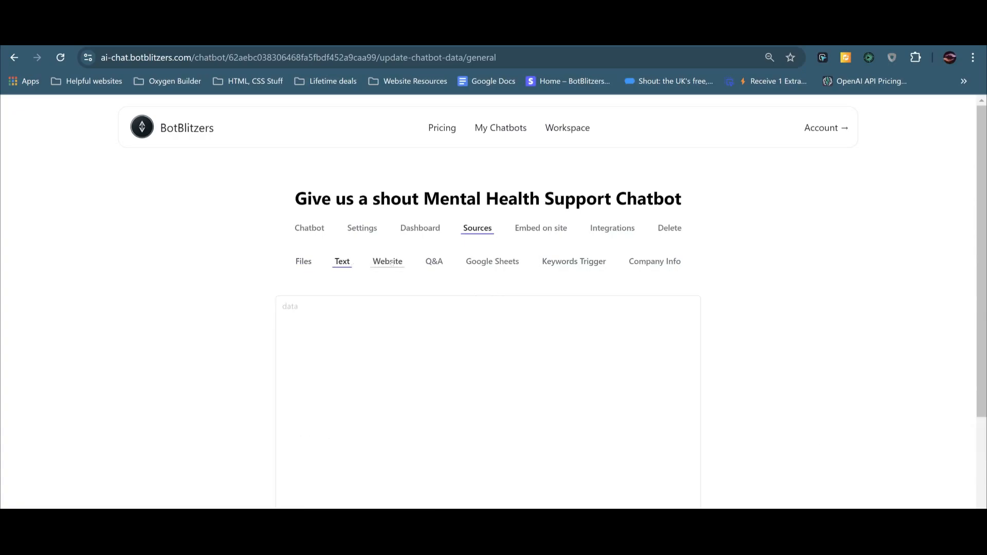
left_click(391, 262)
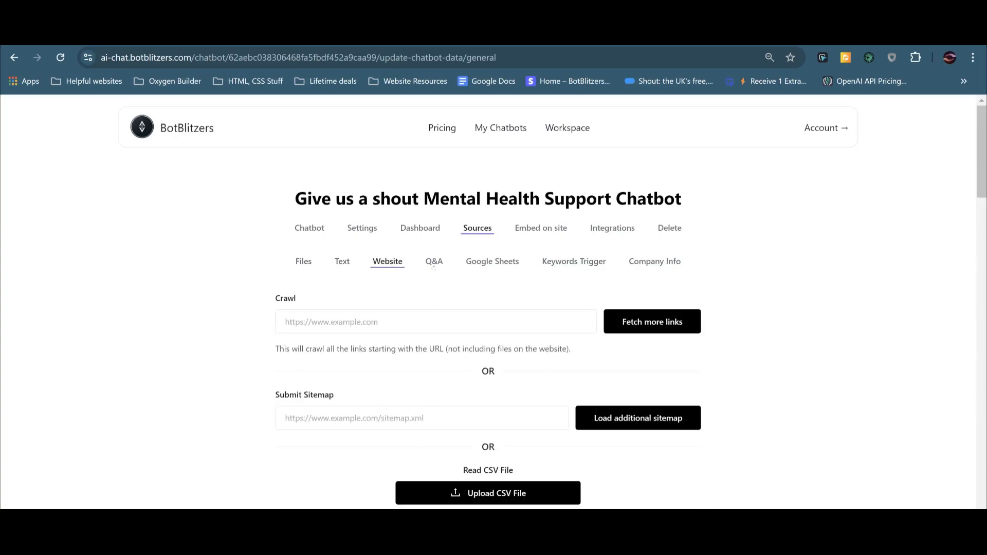
left_click(434, 262)
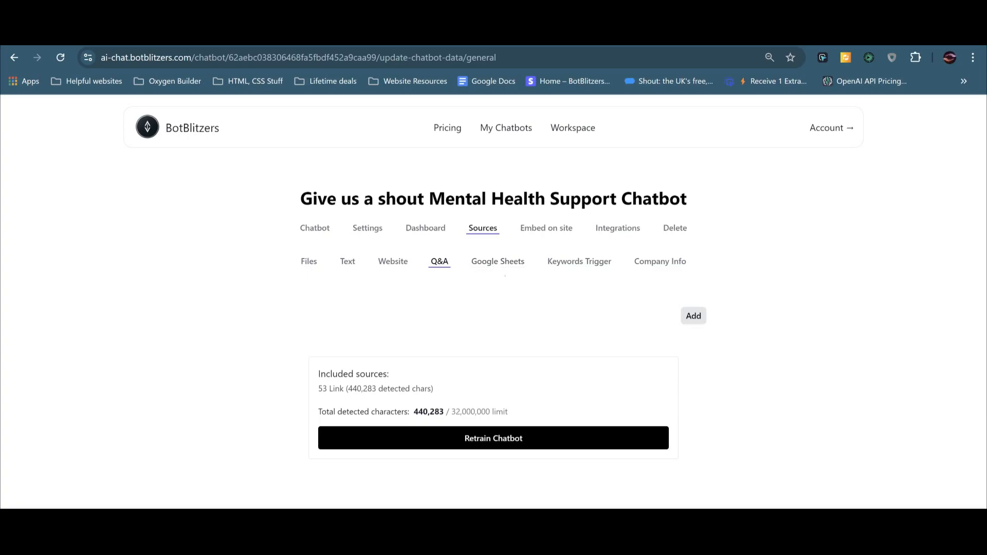
left_click(509, 265)
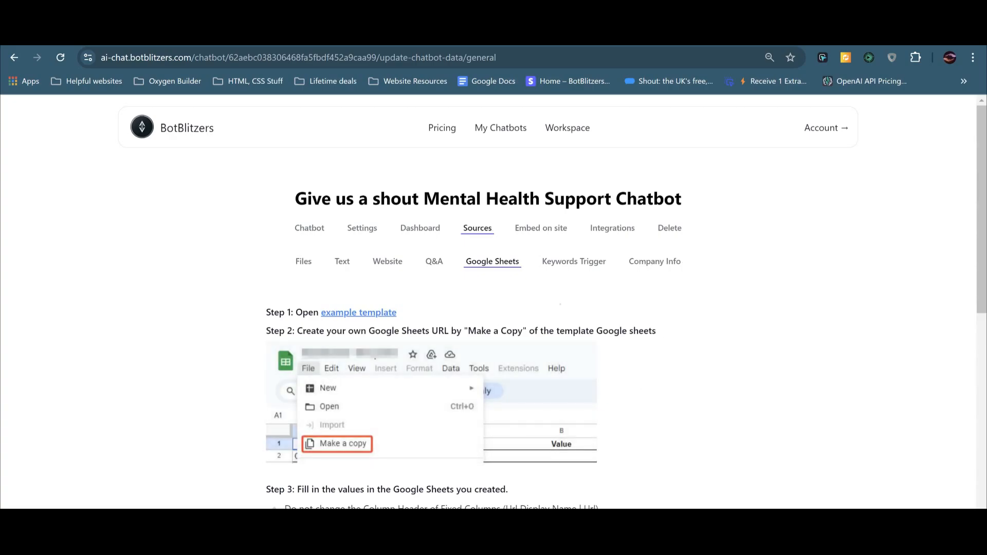
left_click(574, 262)
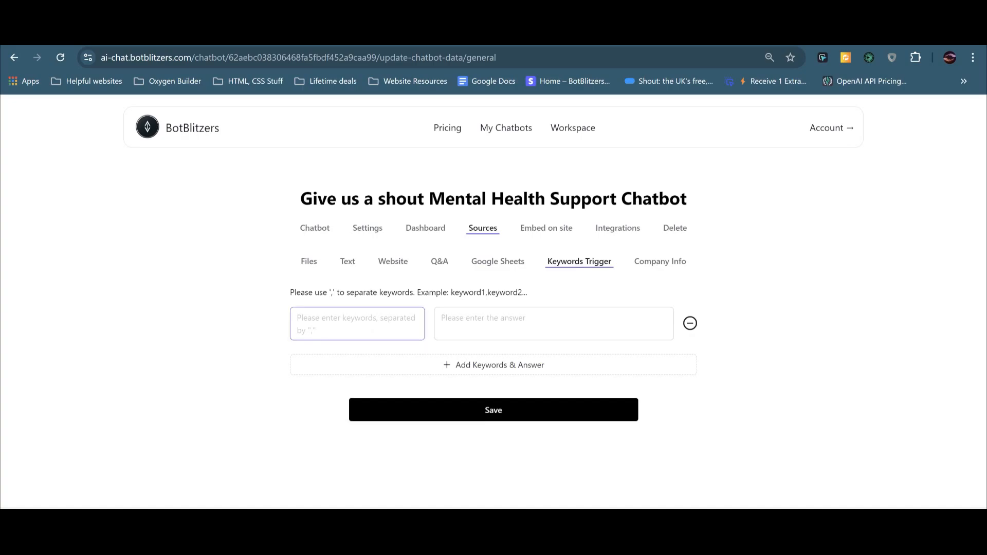
left_click(483, 322)
Step: Review the Company Info source form, from the company name and contact fields to business hours and social media links
left_click(660, 262)
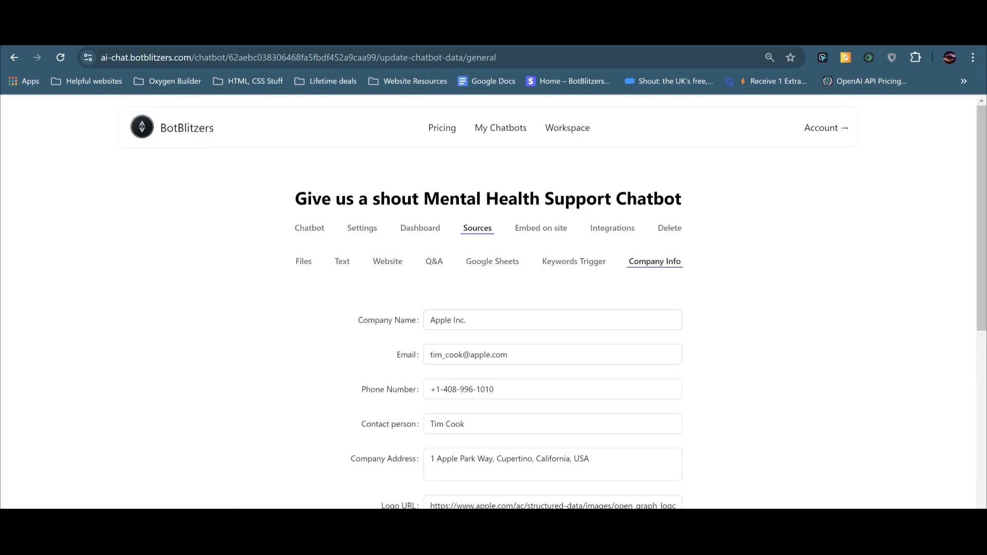
scroll(494, 308, "down", 2)
scroll(494, 308, "down", 7)
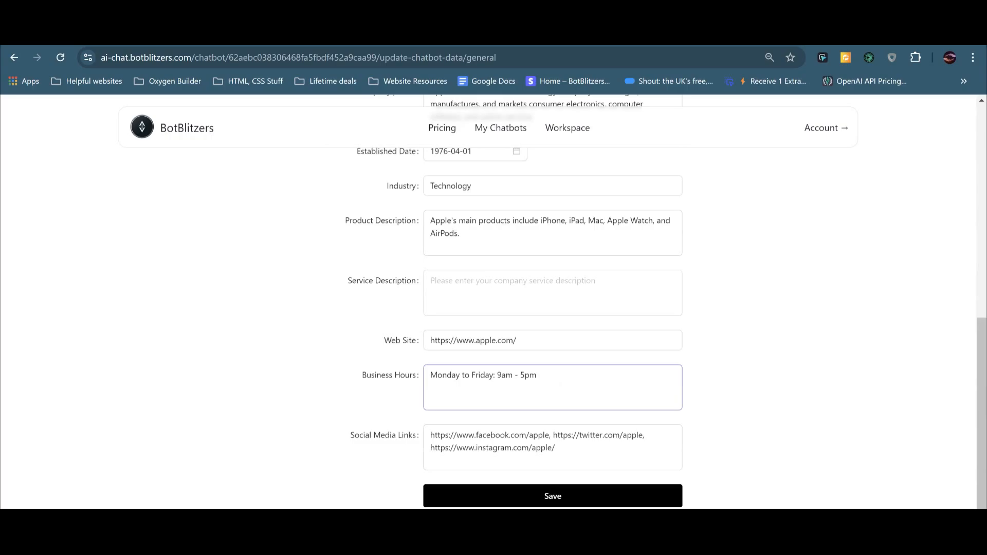
scroll(561, 386, "up", 4)
scroll(555, 320, "up", 2)
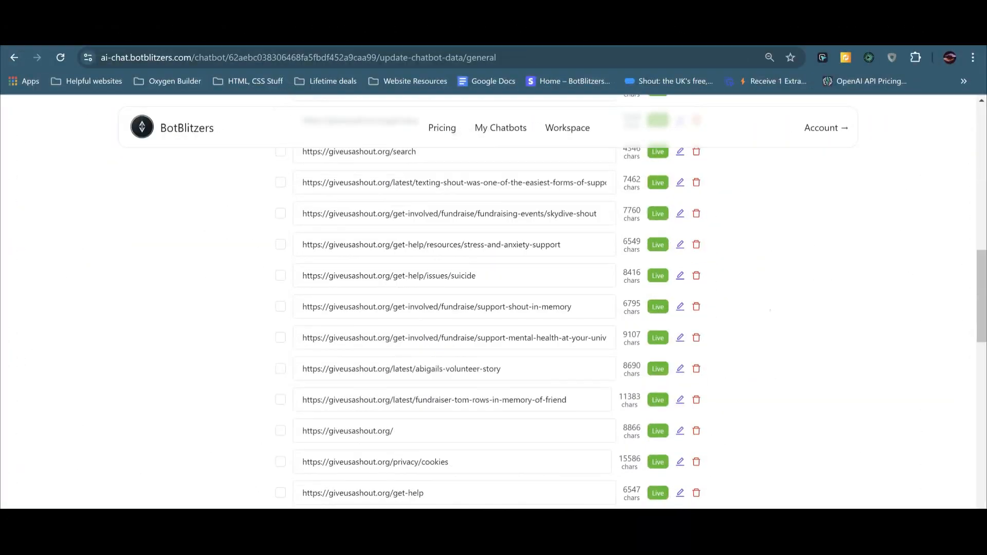
Step: Look through the included website links and browse the content pieces in one link's Knowledge Base Manager
scroll(493, 303, "down", 10)
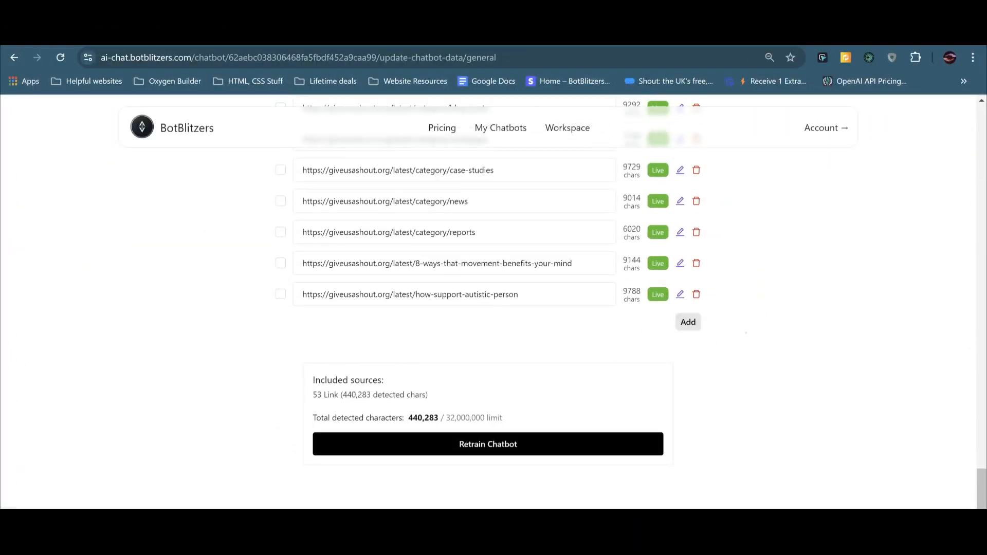
scroll(493, 303, "up", 6)
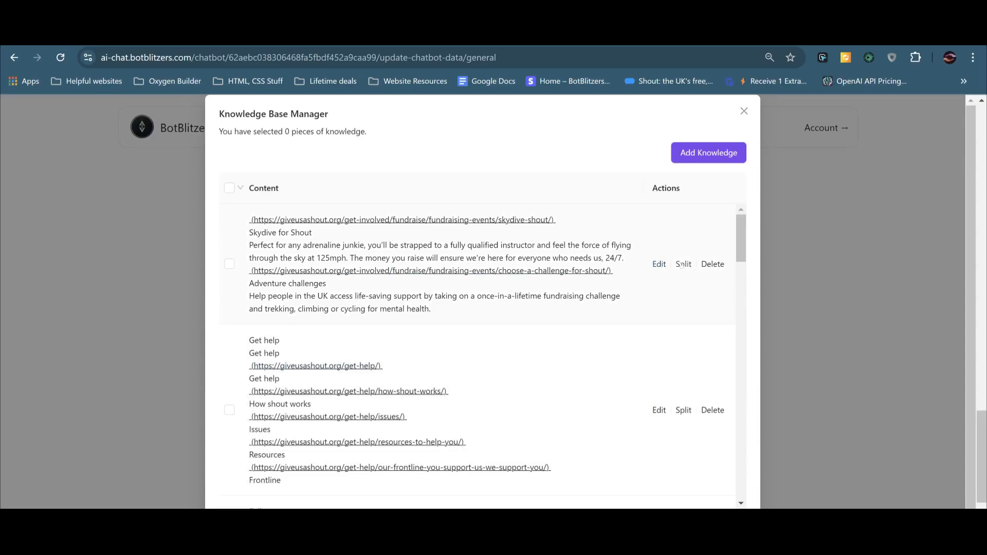
scroll(682, 265, "down", 10)
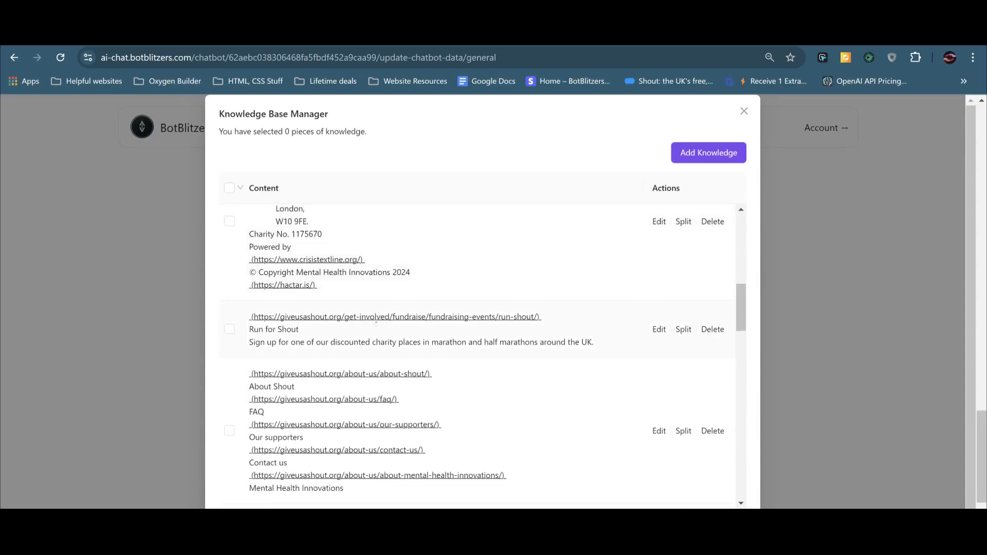
scroll(483, 355, "down", 6)
Step: Split the Mental Health Awareness Week knowledge piece, moving the text from "Every day, thousands of people" onward into the removed part
left_click(683, 271)
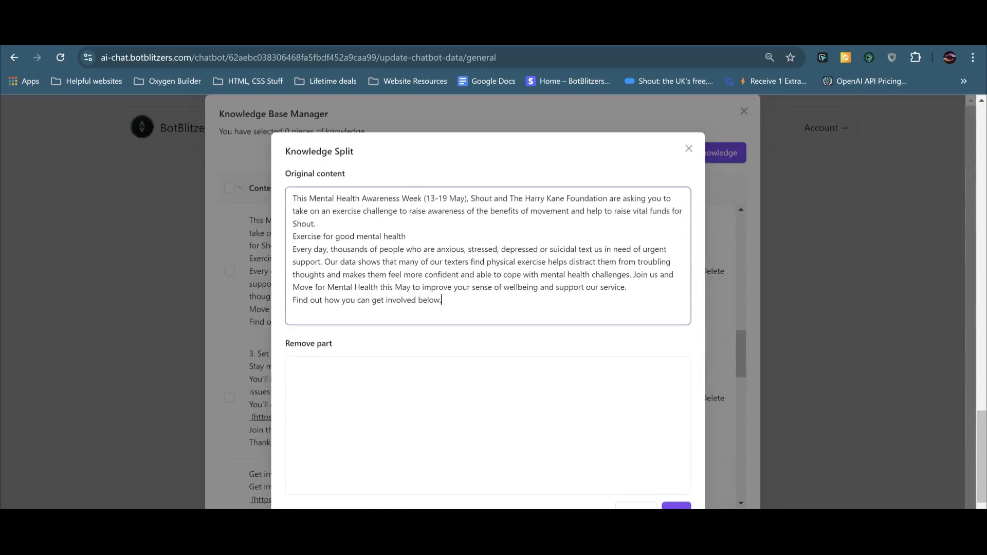
left_click_drag(442, 300, 292, 248)
key("ctrl+x")
left_click(339, 390)
key("ctrl+v")
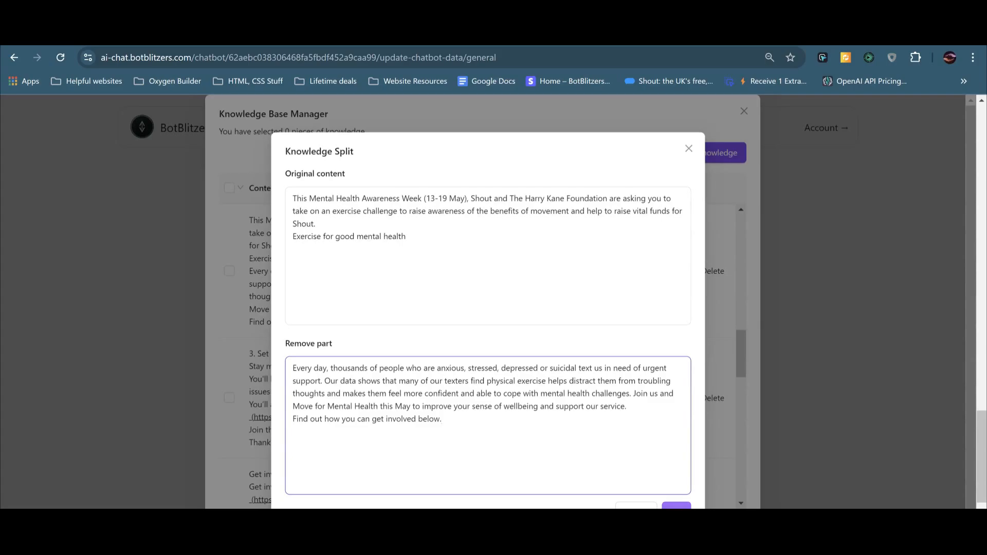
left_click(676, 505)
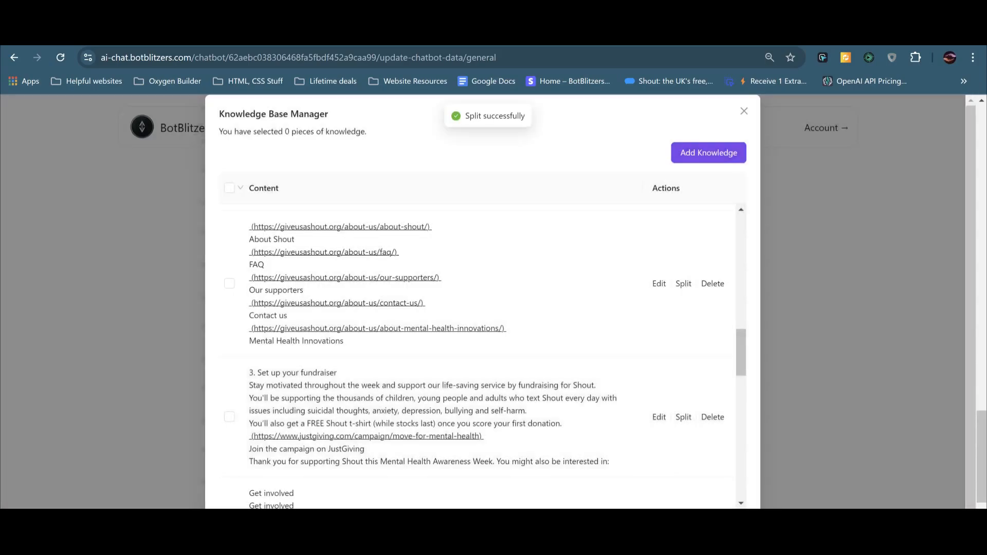
Step: View the remaining knowledge pieces and the empty Add Knowledge form, and close the Knowledge Base Manager without adding anything
scroll(675, 437, "down", 3)
scroll(675, 437, "down", 3)
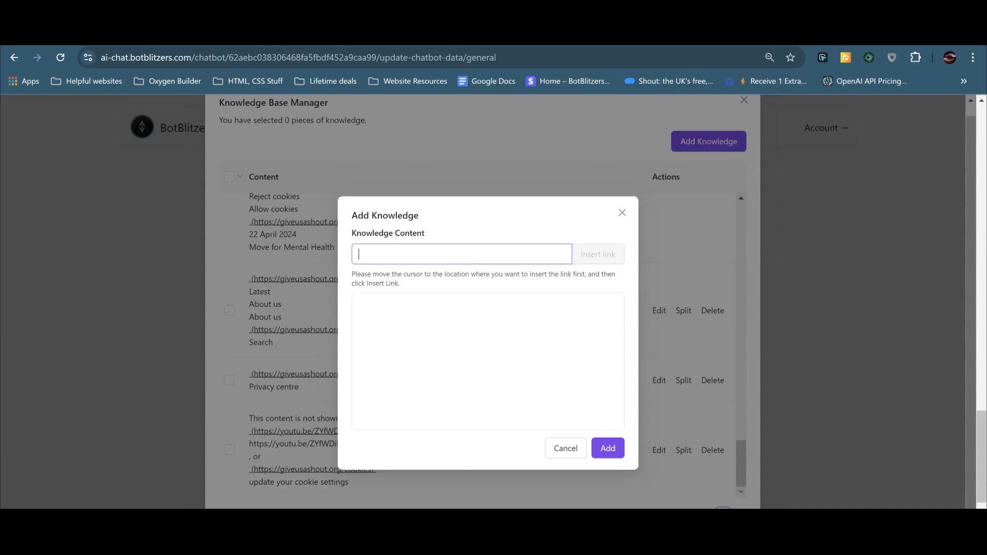
left_click(622, 213)
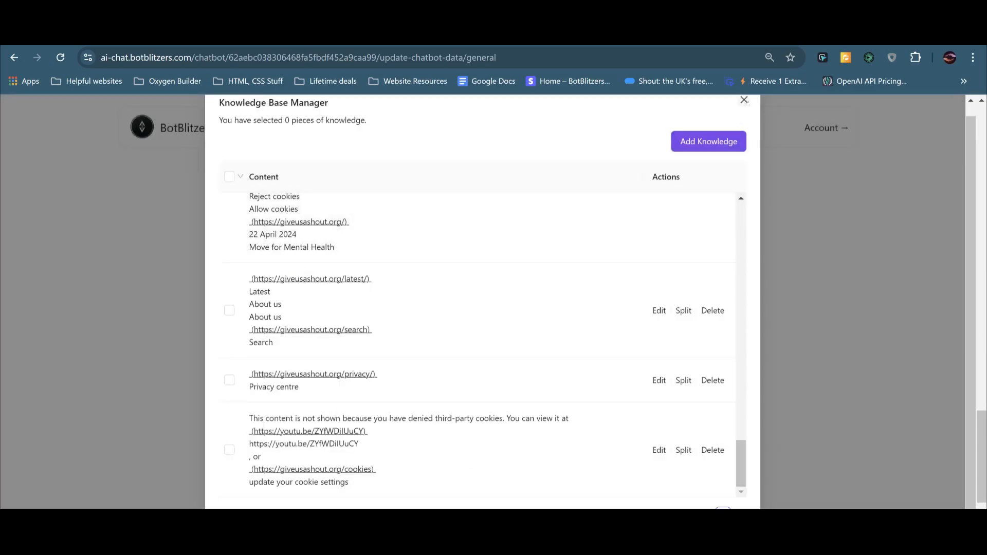
left_click(743, 100)
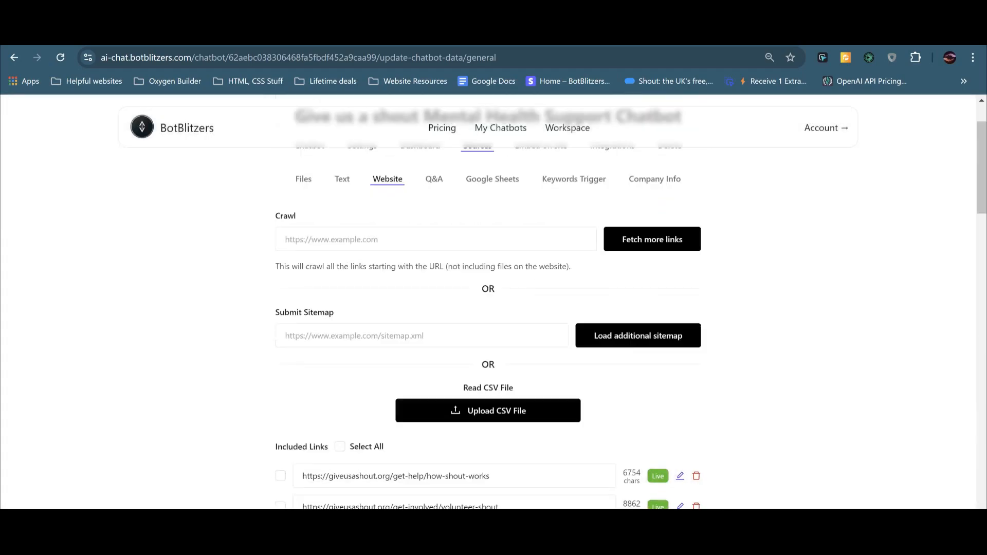
Step: Look at the sitemap submission field and the CSV file upload for website sources without submitting or uploading anything
left_click(374, 335)
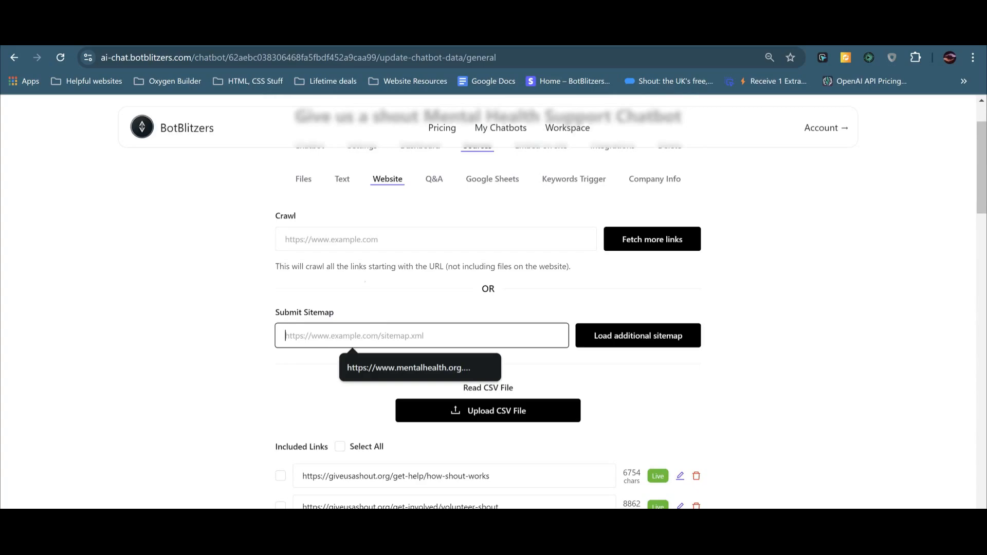
left_click(233, 392)
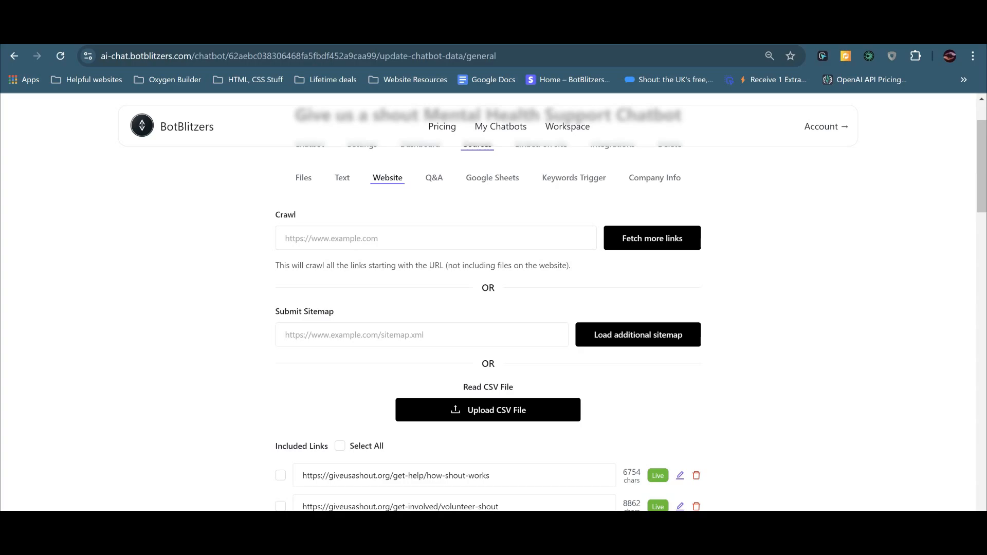
left_click(523, 420)
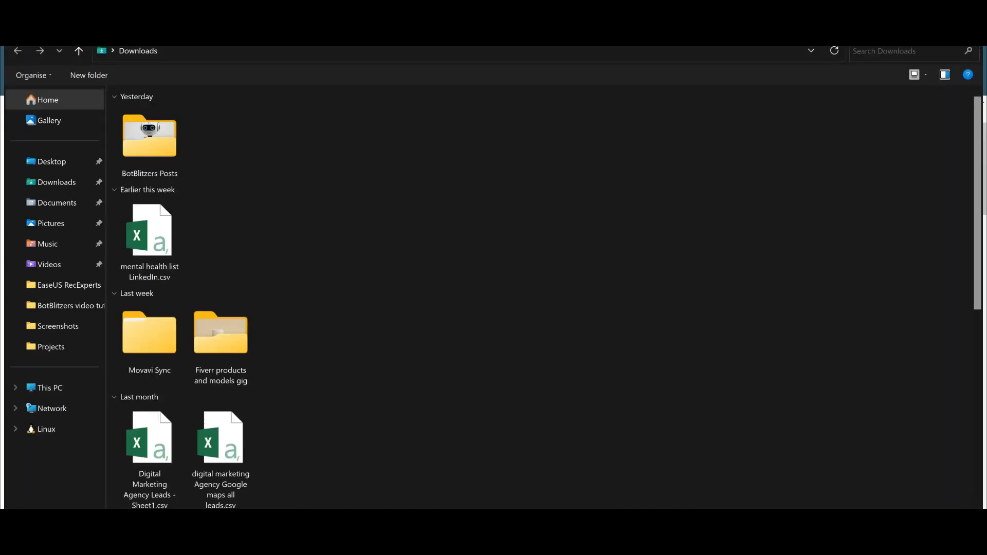
key("Escape")
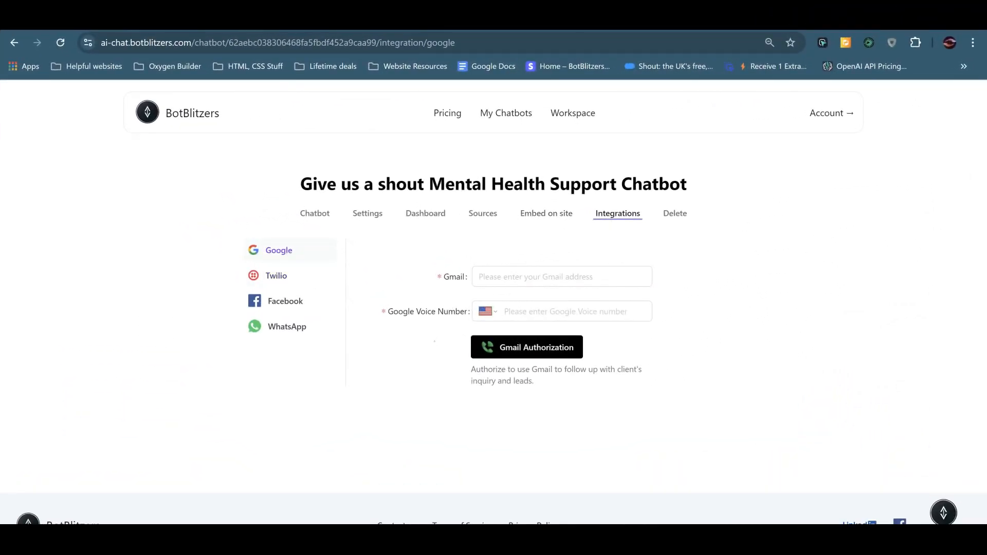
Step: View the Twilio, WhatsApp and Facebook Messenger integration guides, and briefly open the BotBlitzers support chat widget
left_click(283, 276)
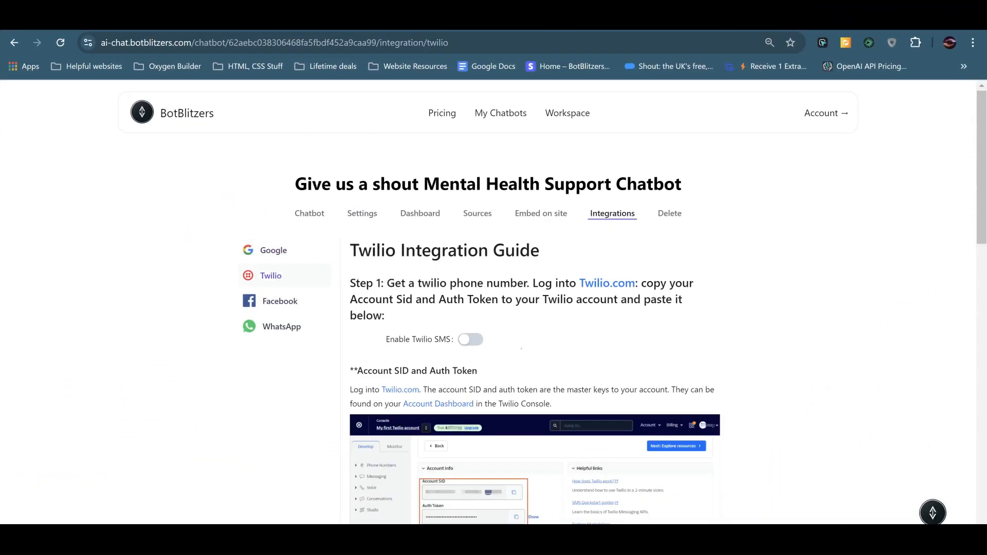
left_click(283, 302)
left_click(285, 329)
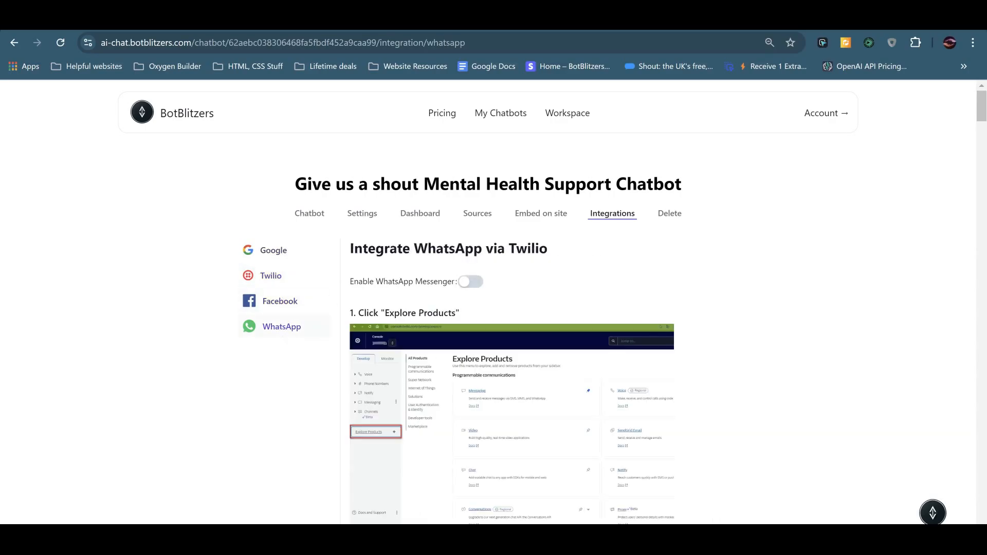
left_click(286, 307)
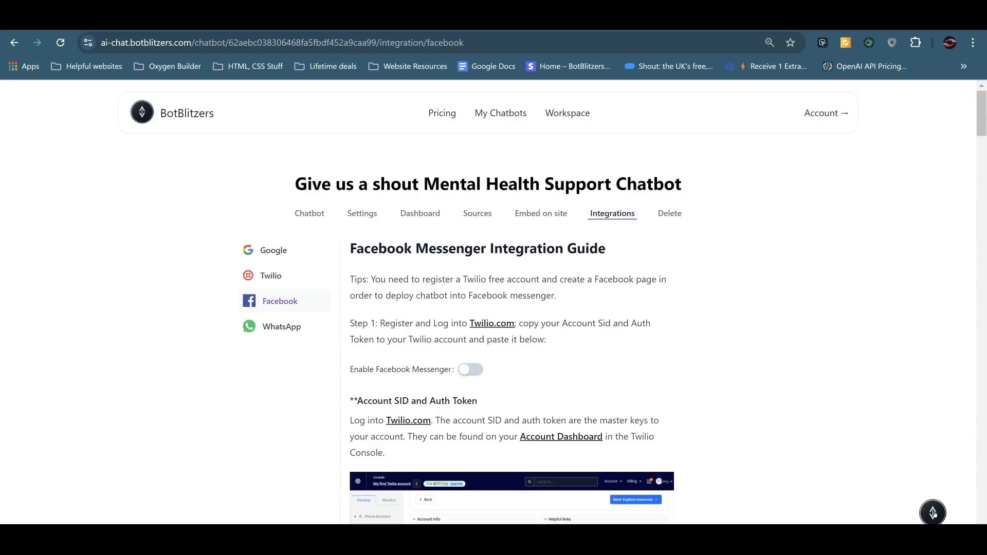
left_click(933, 513)
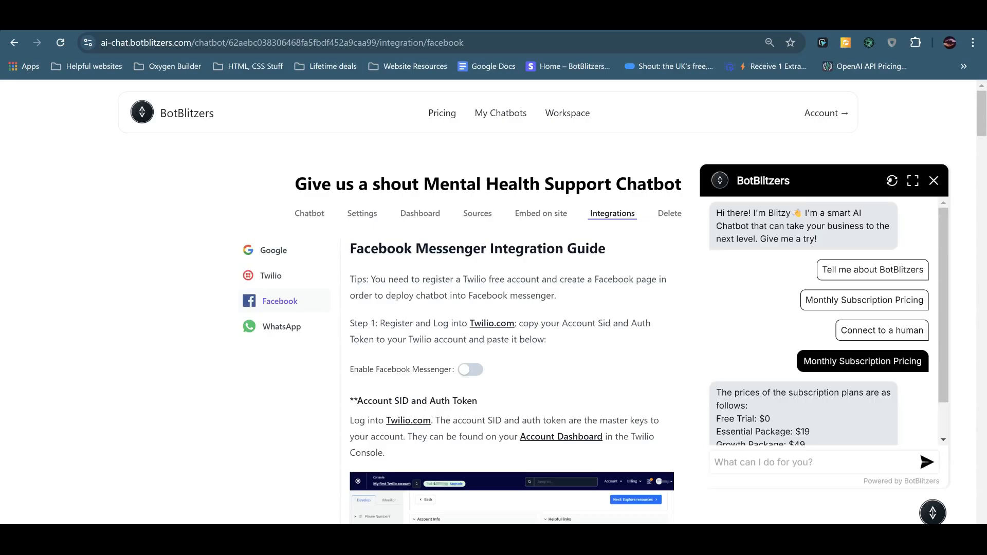
left_click(933, 181)
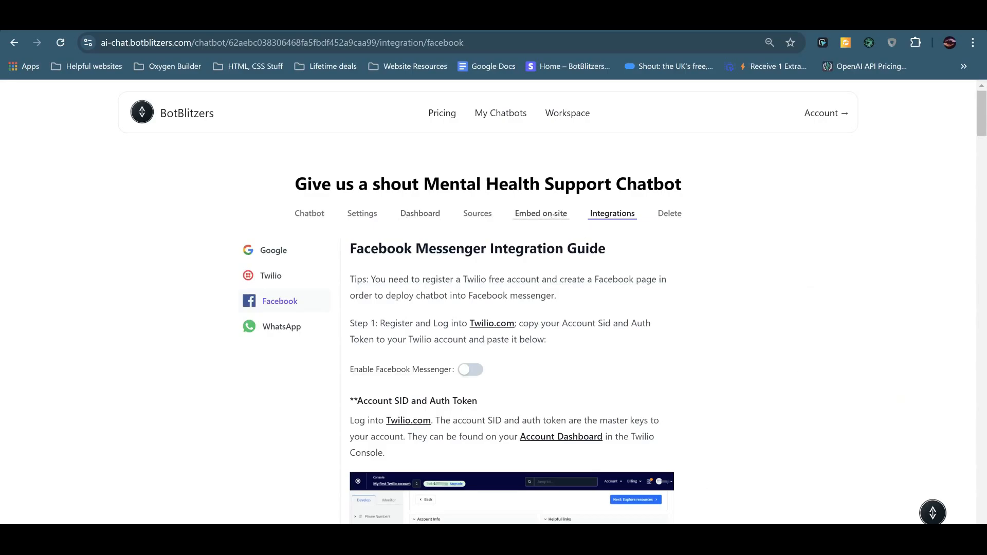
Step: Copy the chatbot's share link from the site embedding options and open it in a new browser tab
left_click(541, 214)
left_click(824, 152)
key("ctrl+t")
key("ctrl+v")
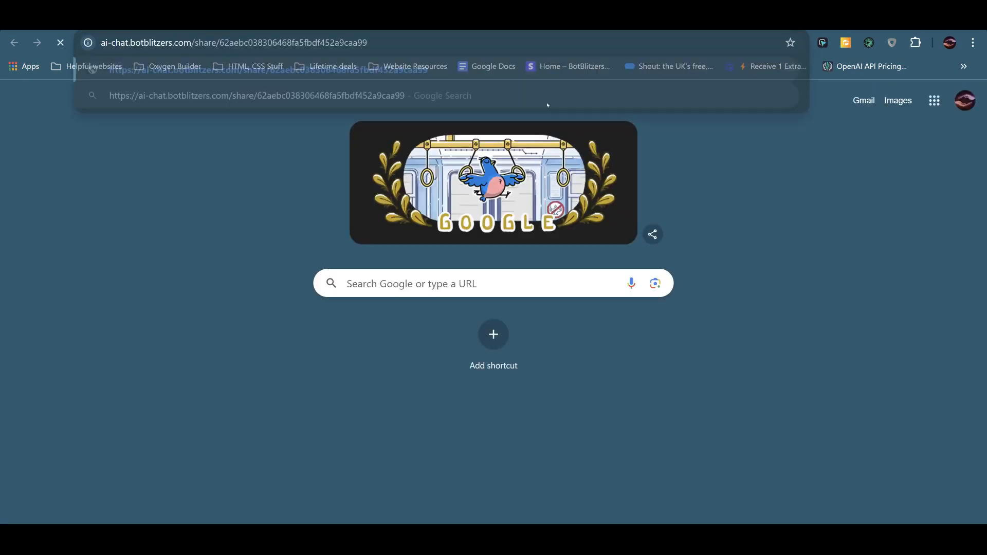
key("Return")
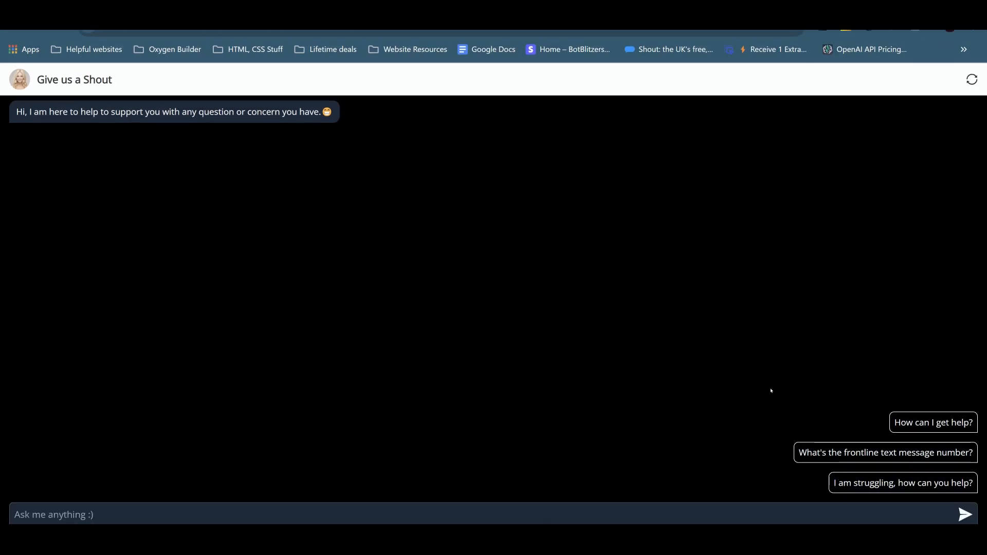
Step: Ask the shared chatbot "How can I get help?" and read through the support options in its reply
left_click(937, 423)
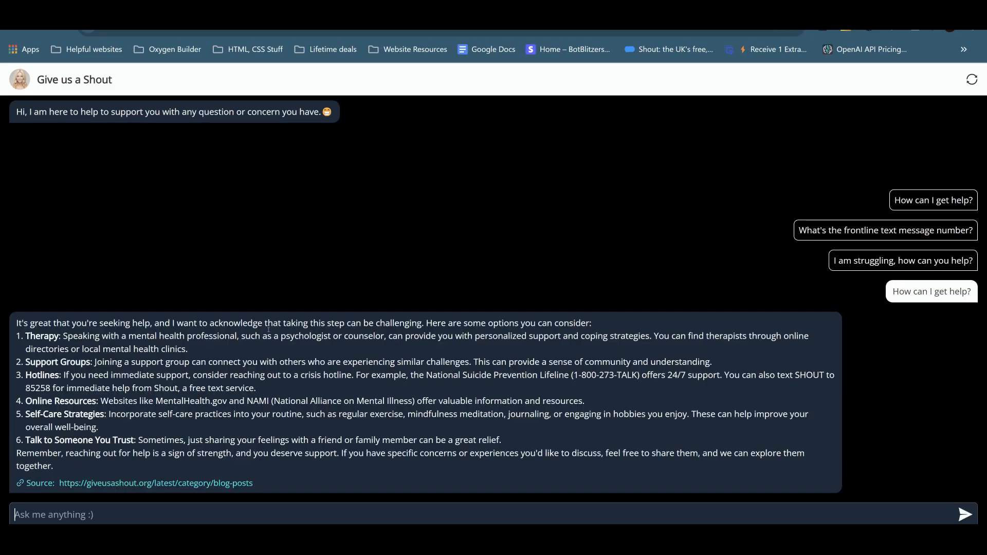
left_click_drag(313, 324, 432, 325)
left_click(510, 334)
left_click_drag(68, 383, 448, 381)
left_click(448, 383)
left_click_drag(576, 378, 720, 383)
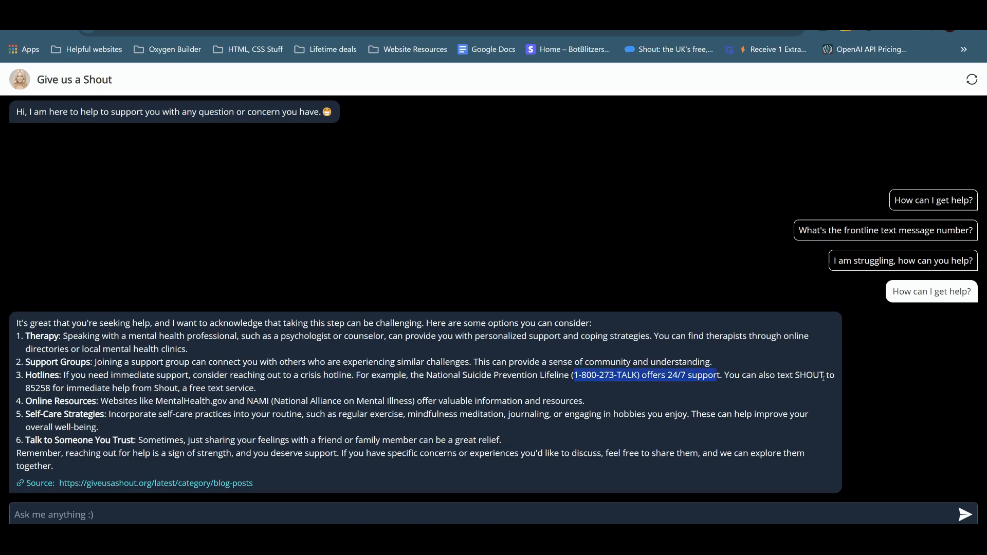
left_click(823, 378)
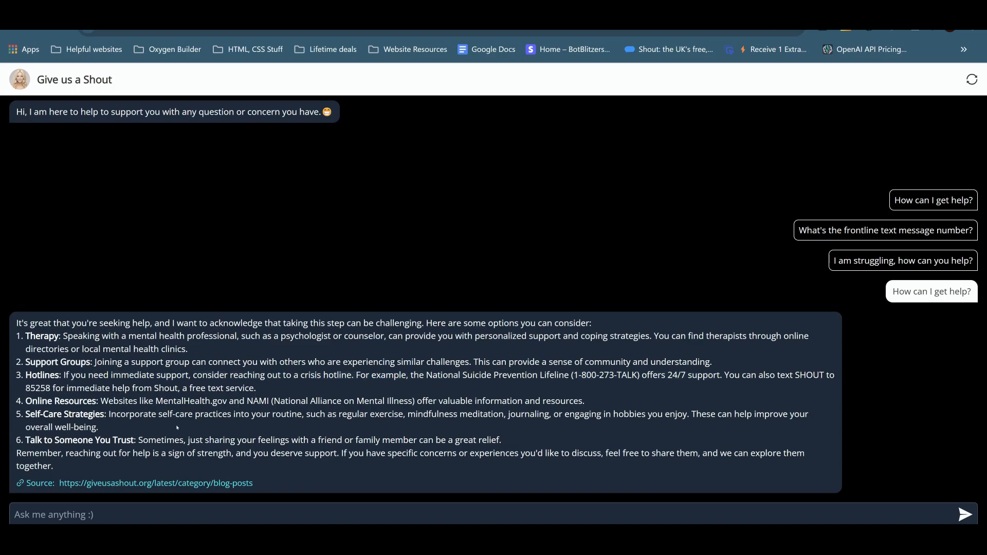
left_click_drag(162, 405, 240, 414)
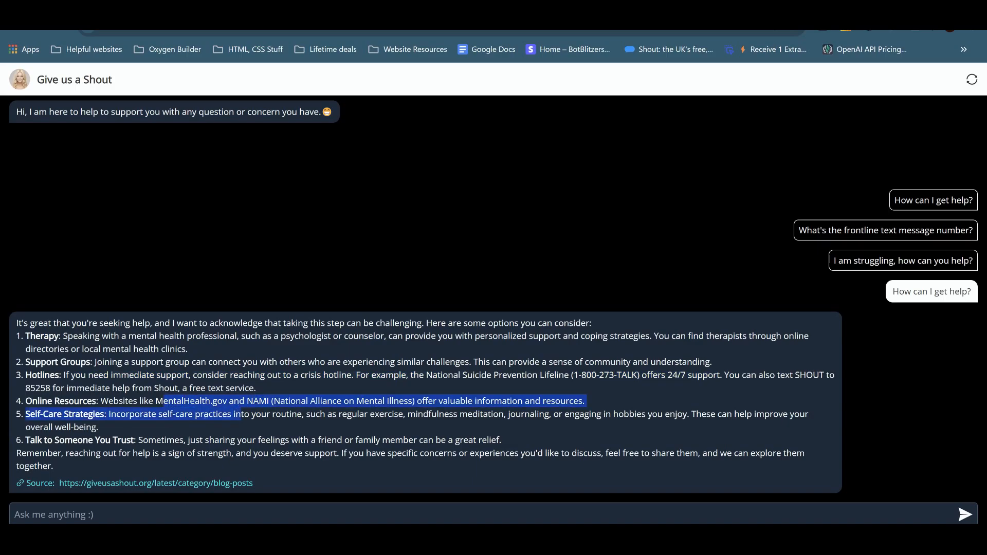
left_click(221, 408)
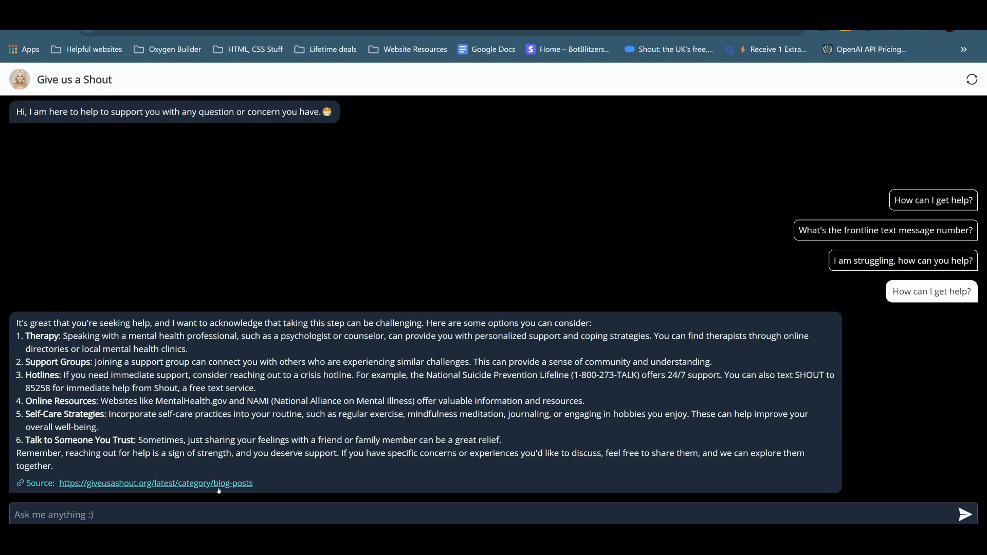
Step: Examine the source link cited at the end of the chatbot's reply about getting help
left_click_drag(278, 486, 15, 485)
left_click(63, 468)
left_click_drag(273, 488, 25, 486)
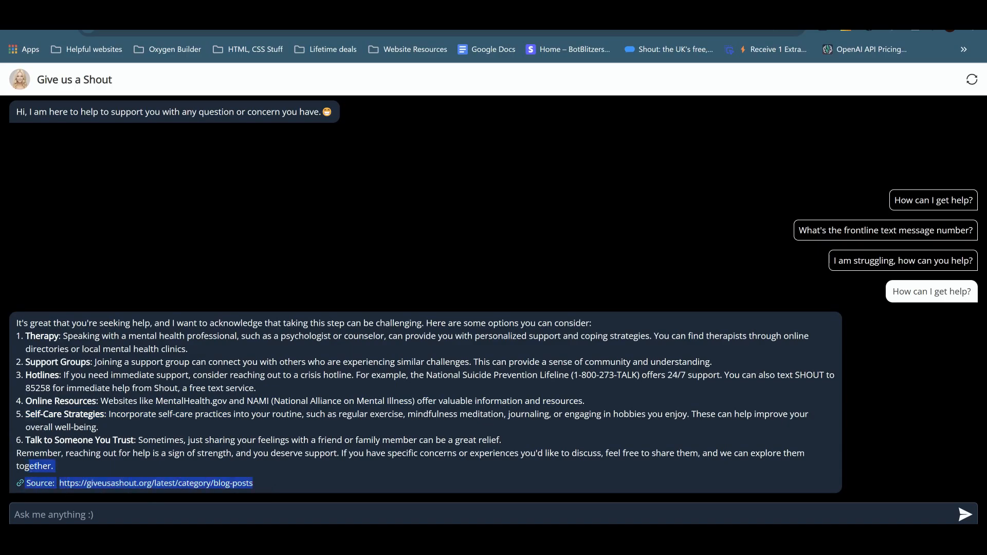
left_click(142, 459)
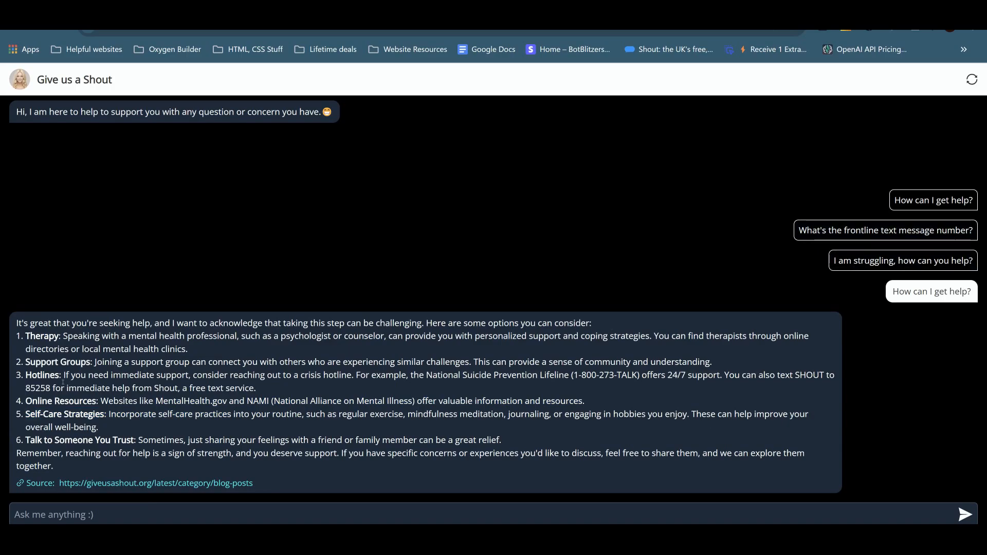
Step: Ask the suggested questions "What's the frontline text message number?" and "I am struggling, how can you help?" and read the replies
left_click(959, 236)
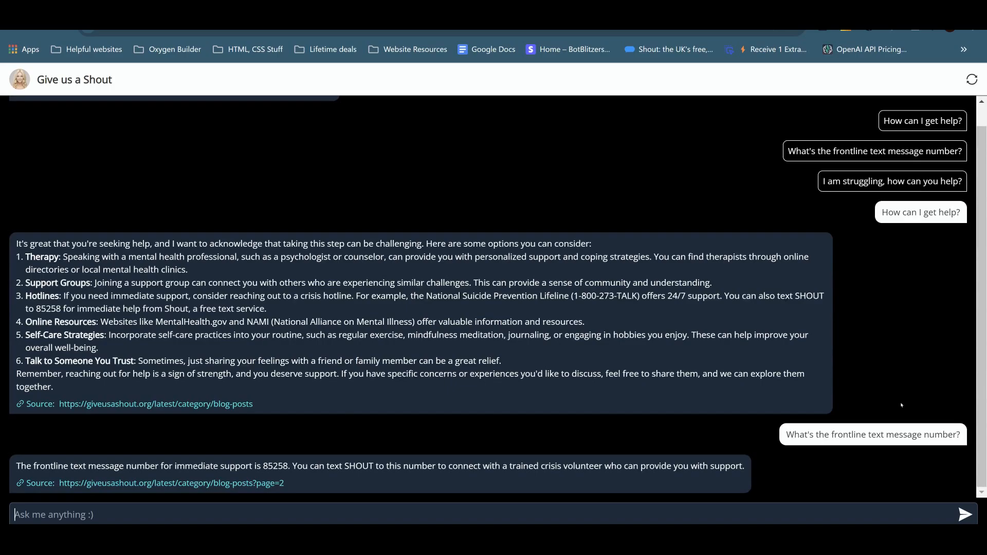
left_click(911, 184)
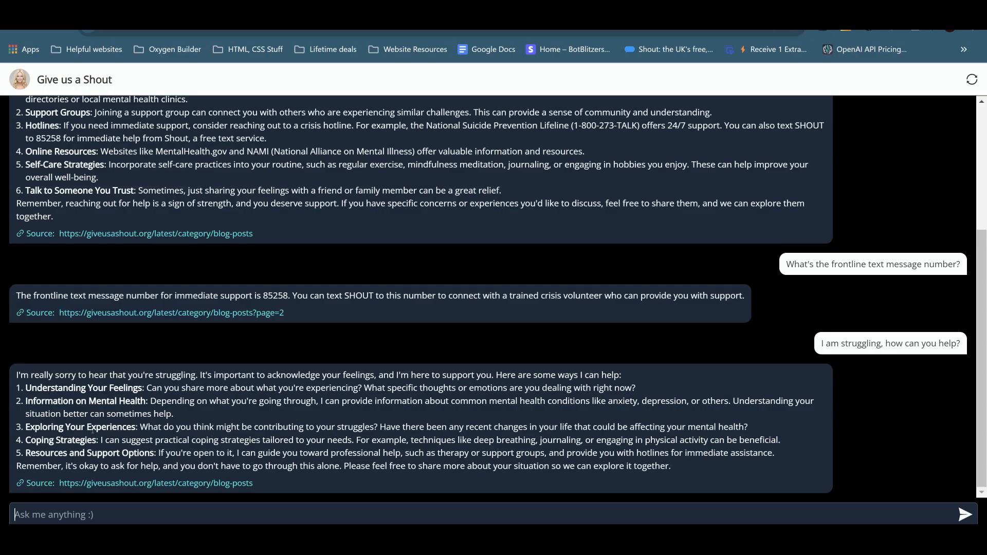
triple_click(36, 406)
left_click(36, 406)
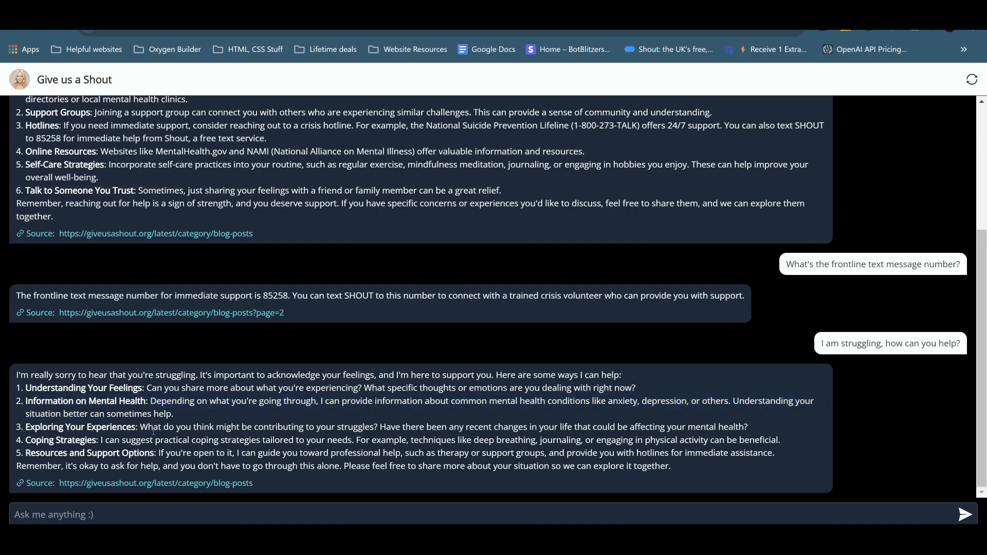